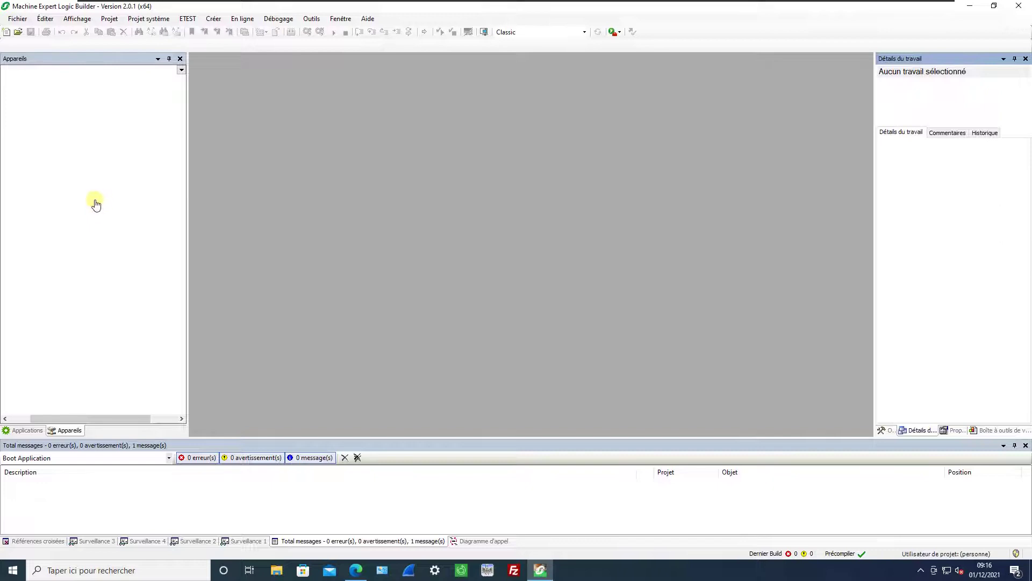
- Start a new default project and select the TM262M35MESS8T controller
left_click(17, 19)
left_click(36, 32)
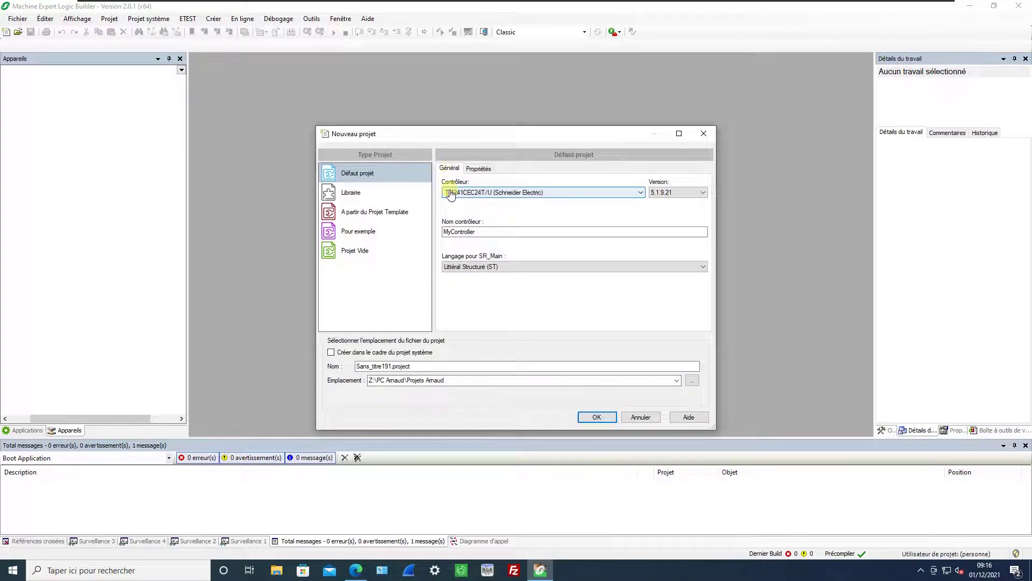
left_click(452, 195)
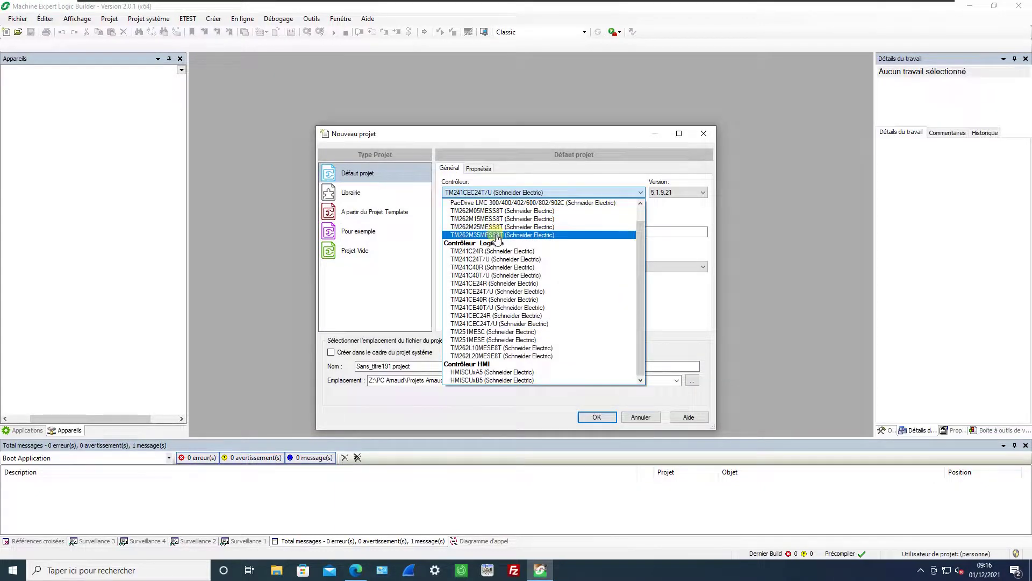
mouse_move(499, 238)
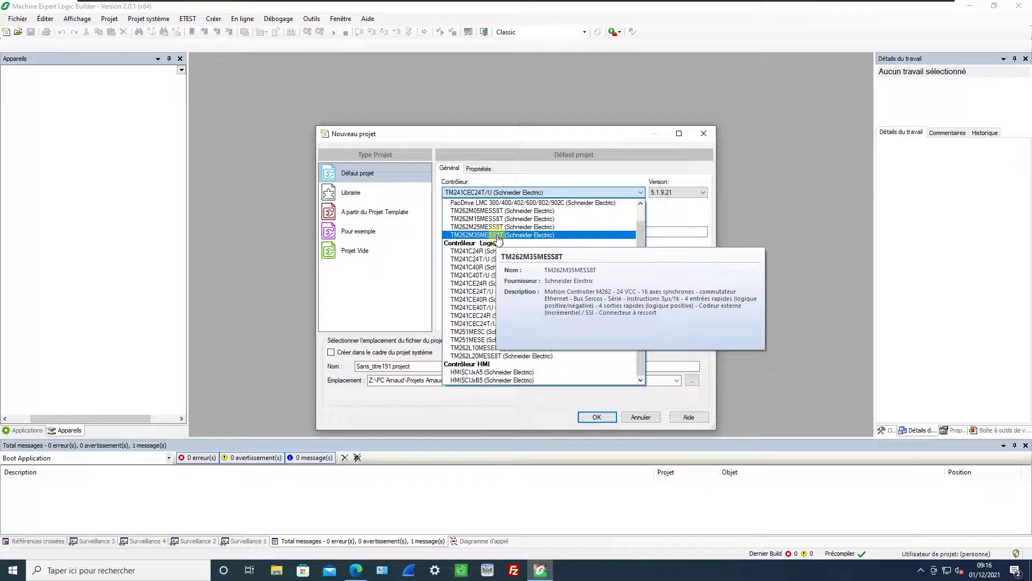
left_click(498, 235)
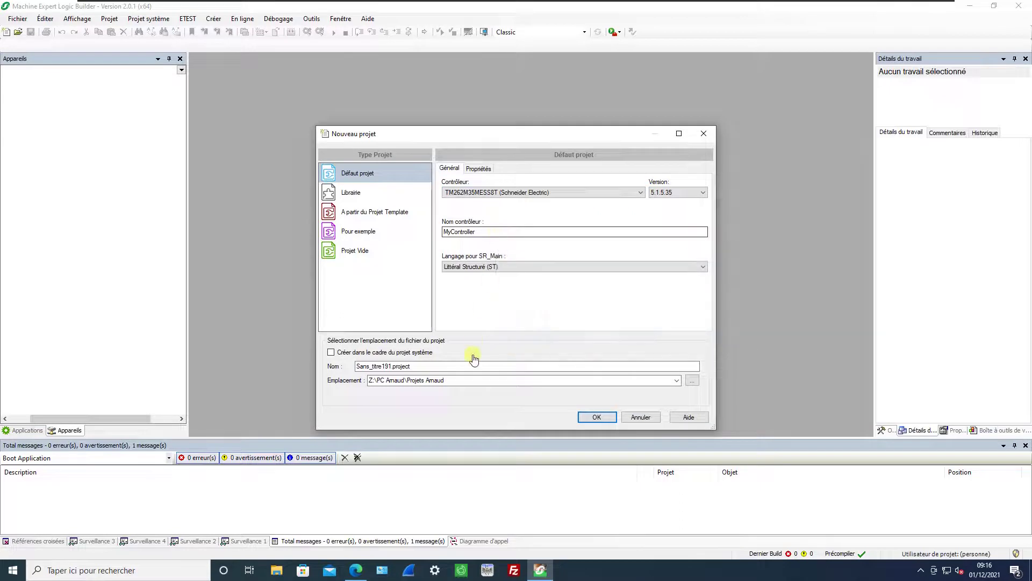
- Name the project file "ModbusTCP IOScanner" and create the project
left_click_drag(392, 368, 321, 367)
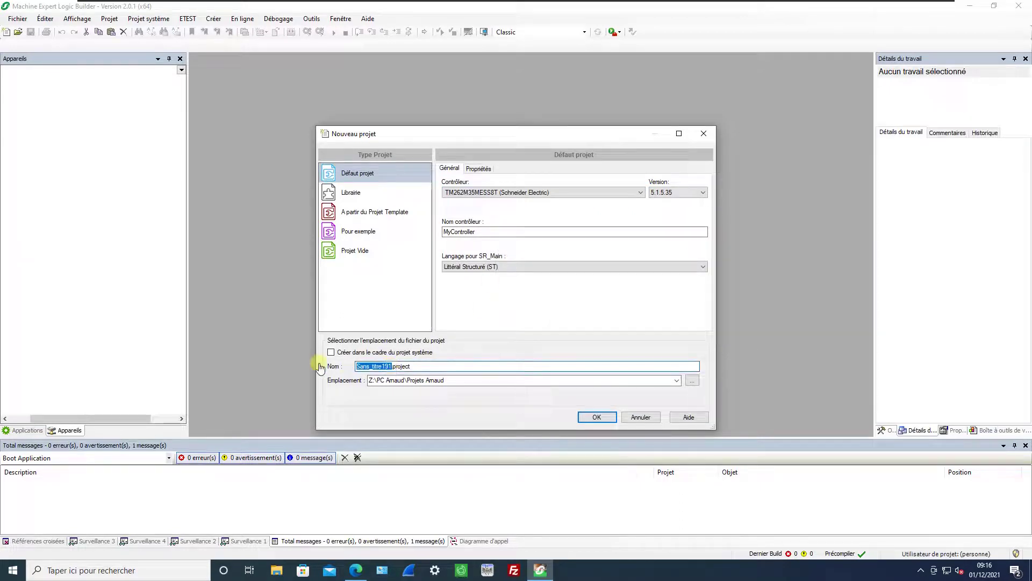
type("Modb")
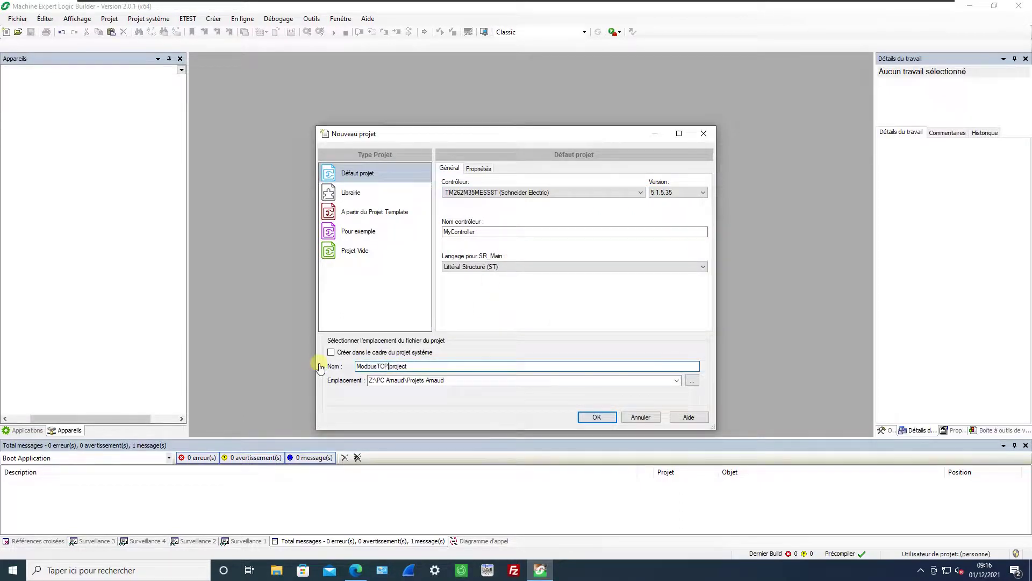
type("usTCP IOScanner")
left_click(595, 418)
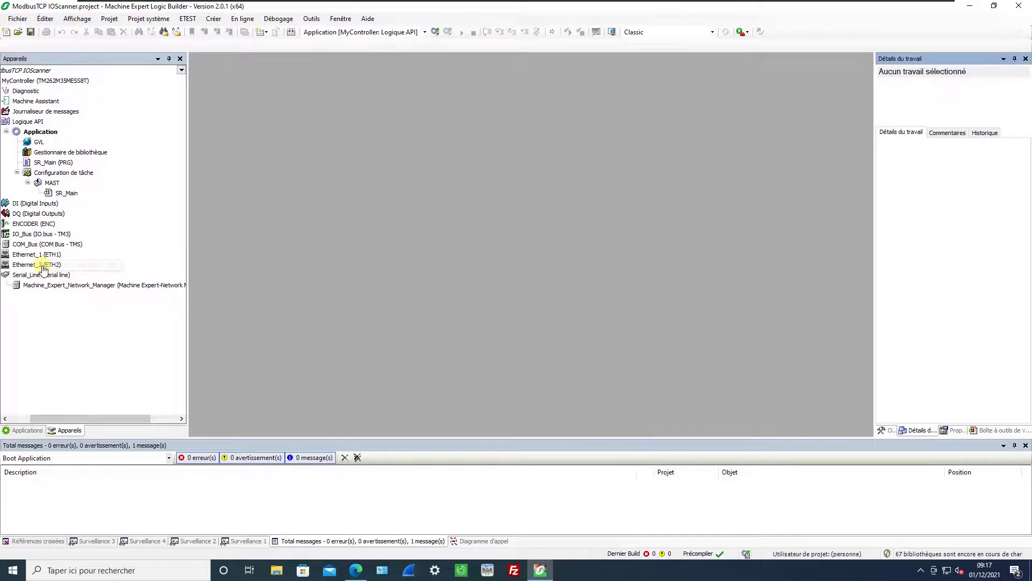
- Add the "Scrutateur d'ES ModbusTCP" protocol manager under Ethernet_2 in the device tree
right_click(40, 266)
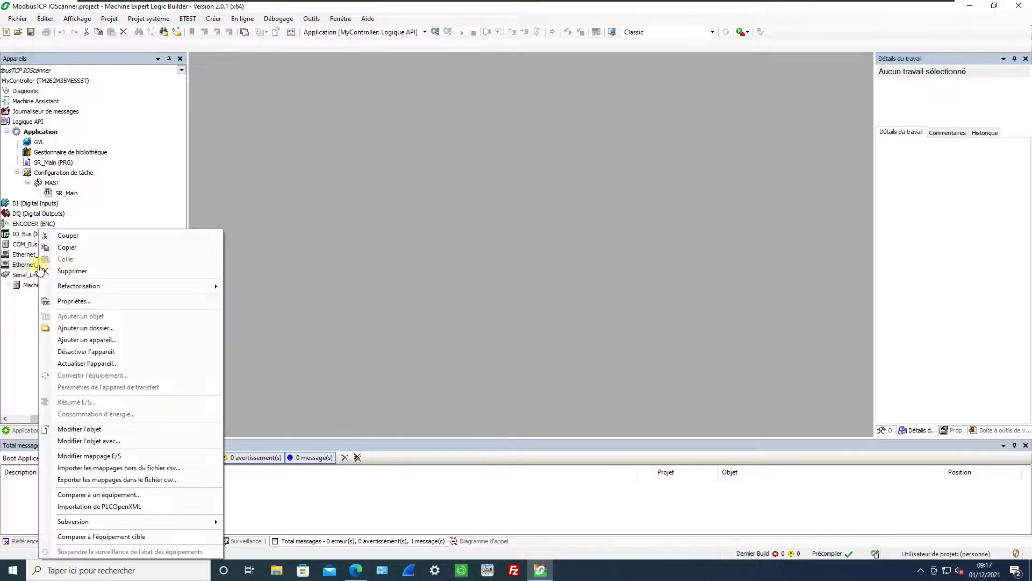
left_click(78, 342)
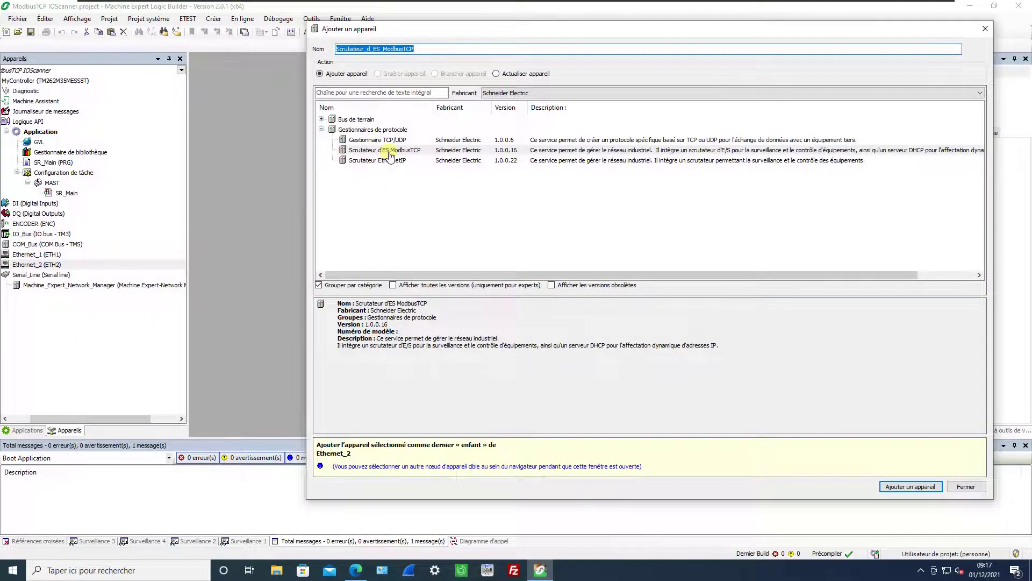
left_click(384, 154)
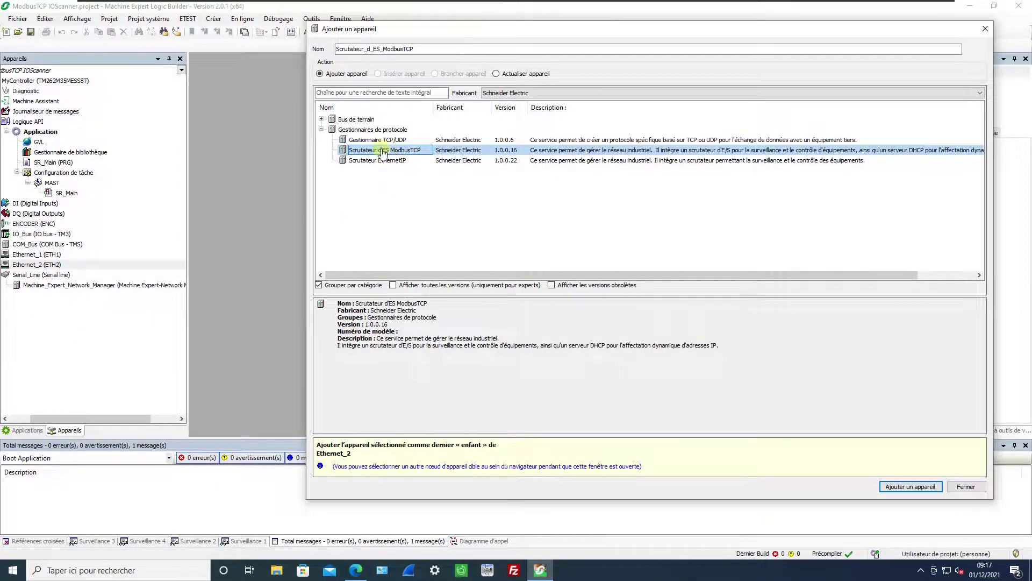
left_click(896, 487)
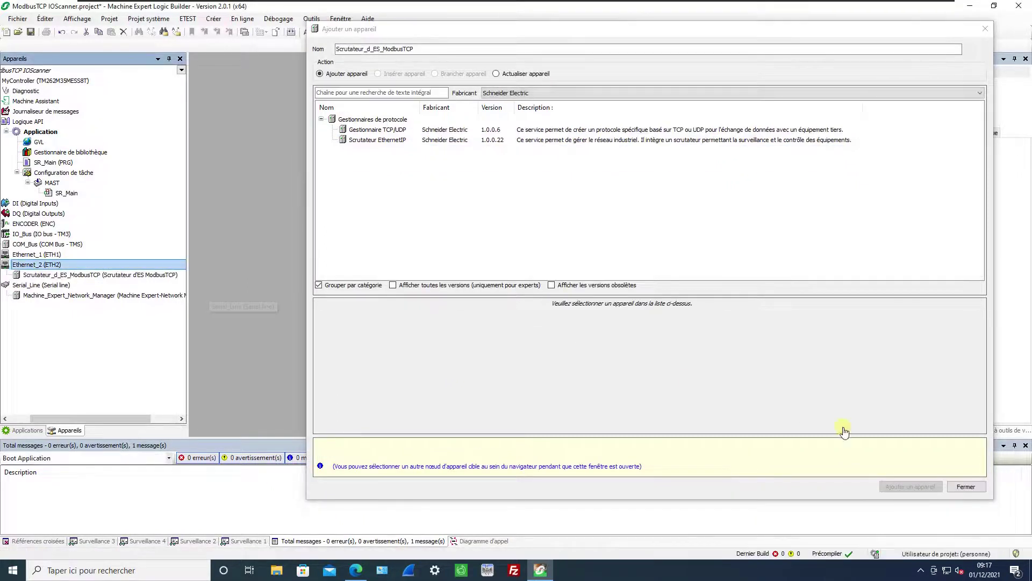
left_click(966, 486)
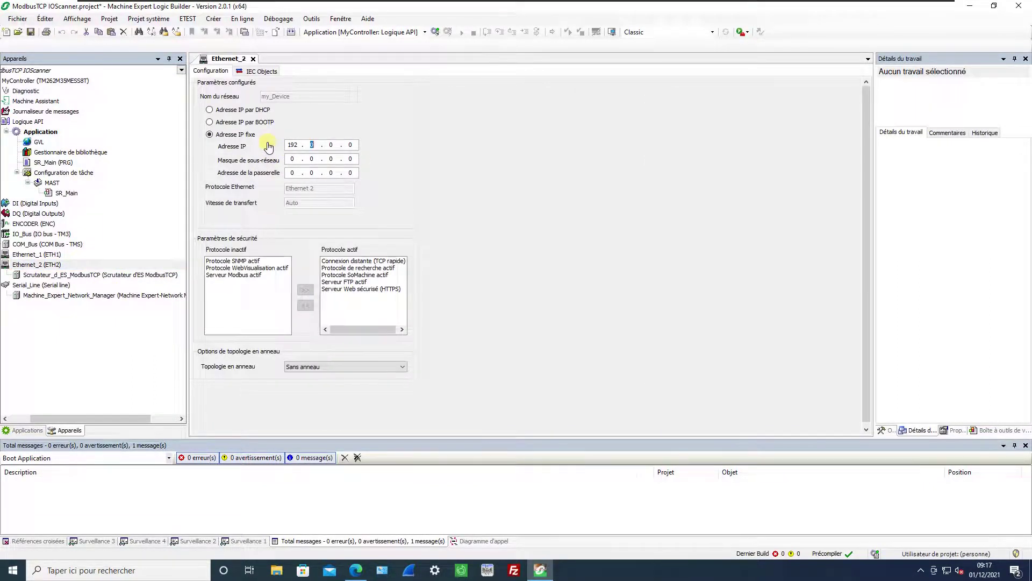
- Give Ethernet_2 the fixed IP address 192.168.1.62 and subnet mask 255.255.255.0
type("168.")
type("1")
type(".62")
key("Tab")
type("255.255.2")
- Activate the SNMP, WebVisualisation and Modbus server protocols in the Ethernet_2 security parameters
left_click_drag(252, 260, 255, 275)
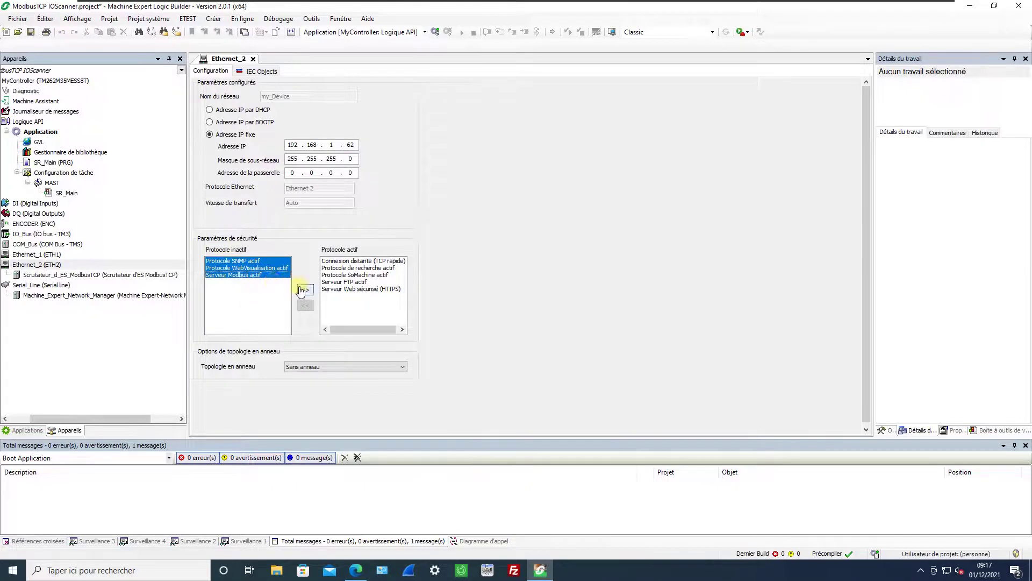
left_click(305, 290)
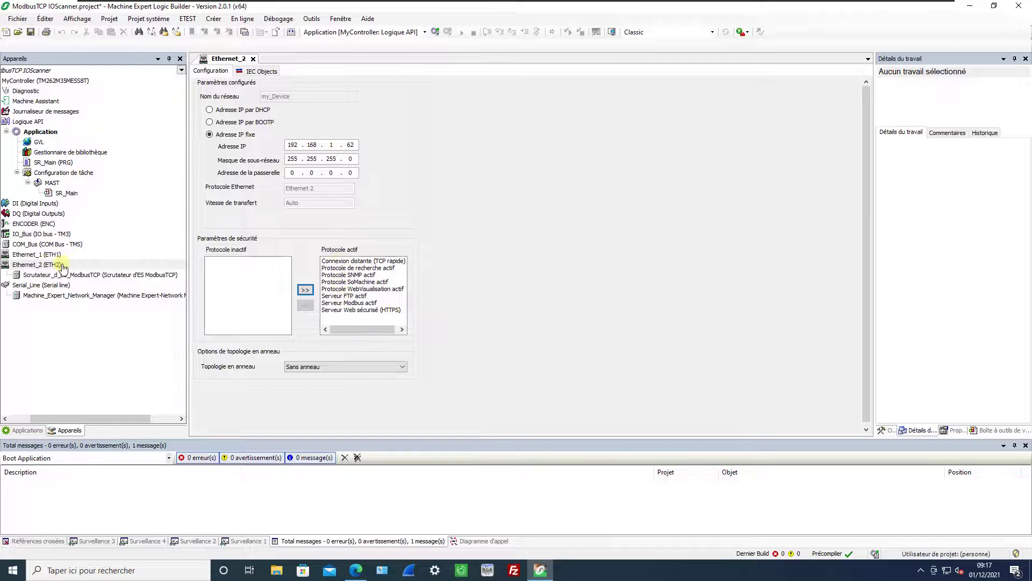
left_click(350, 303)
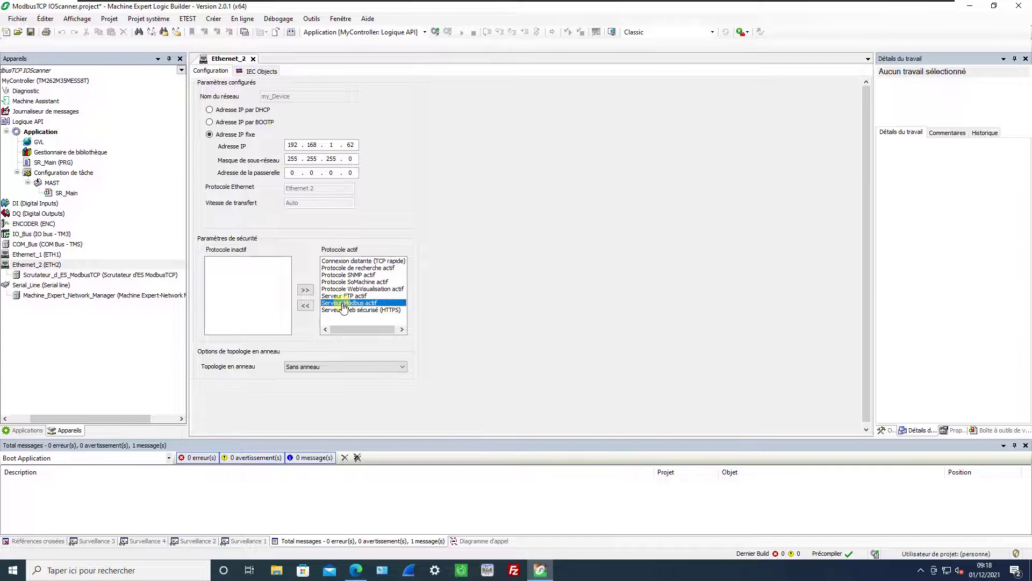
- Add the device "Esclave Modbus TCP generique" under the ModbusTCP I/O scanner
left_click(42, 276)
scroll(42, 280, "left", 1)
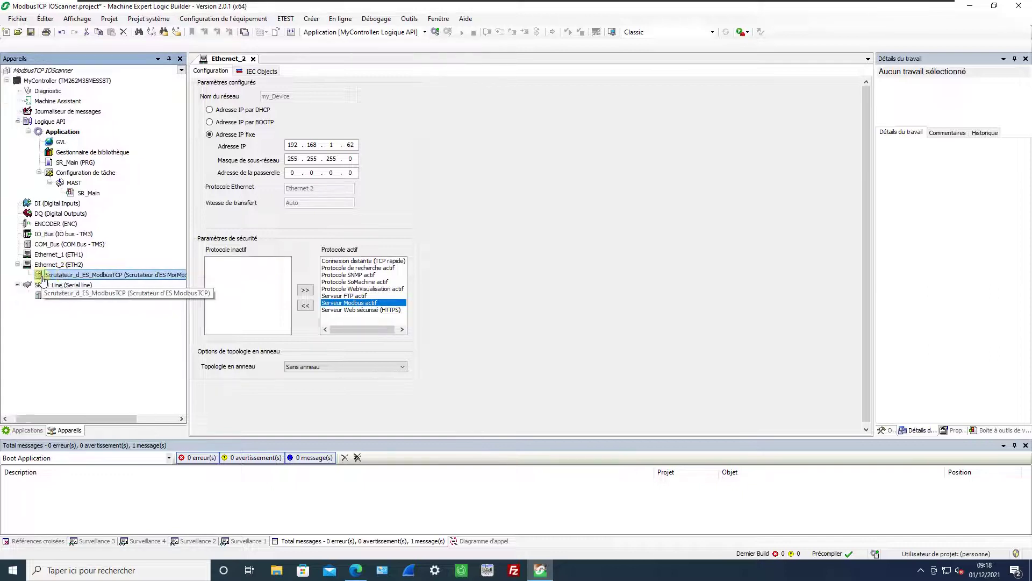
scroll(42, 280, "right", 3)
scroll(32, 280, "left", 3)
scroll(30, 278, "left", 1)
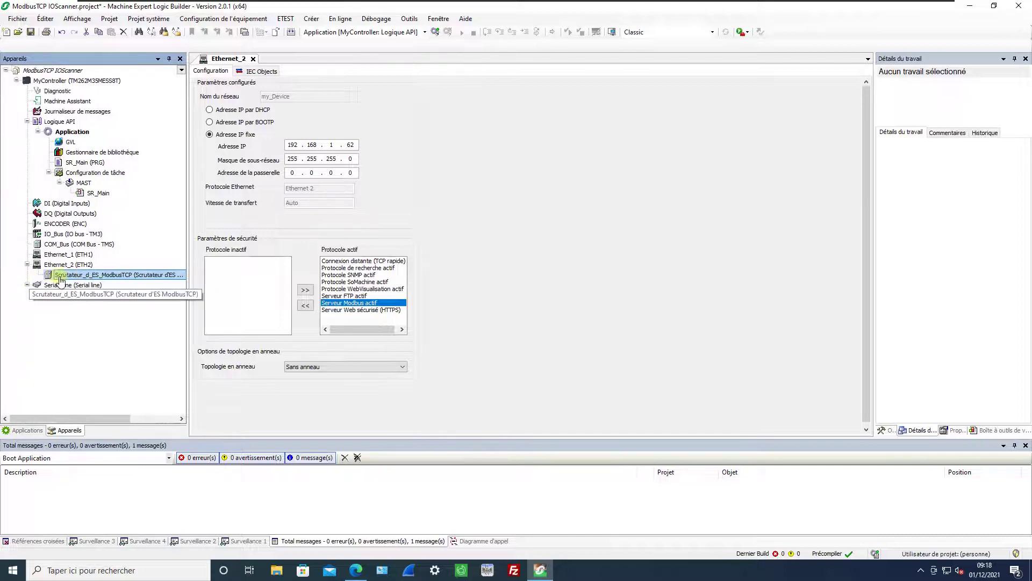
right_click(60, 276)
left_click(115, 267)
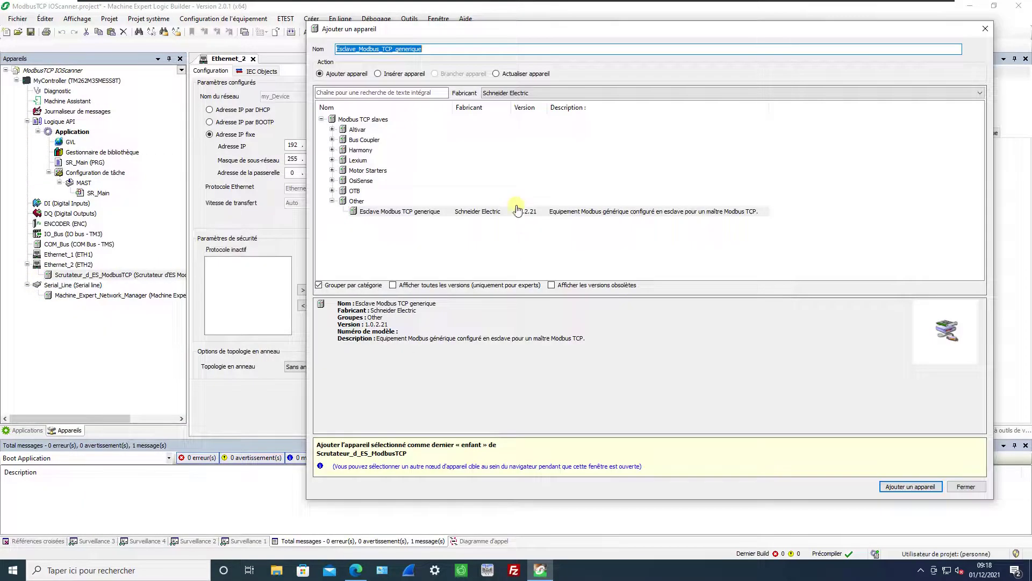
left_click(422, 211)
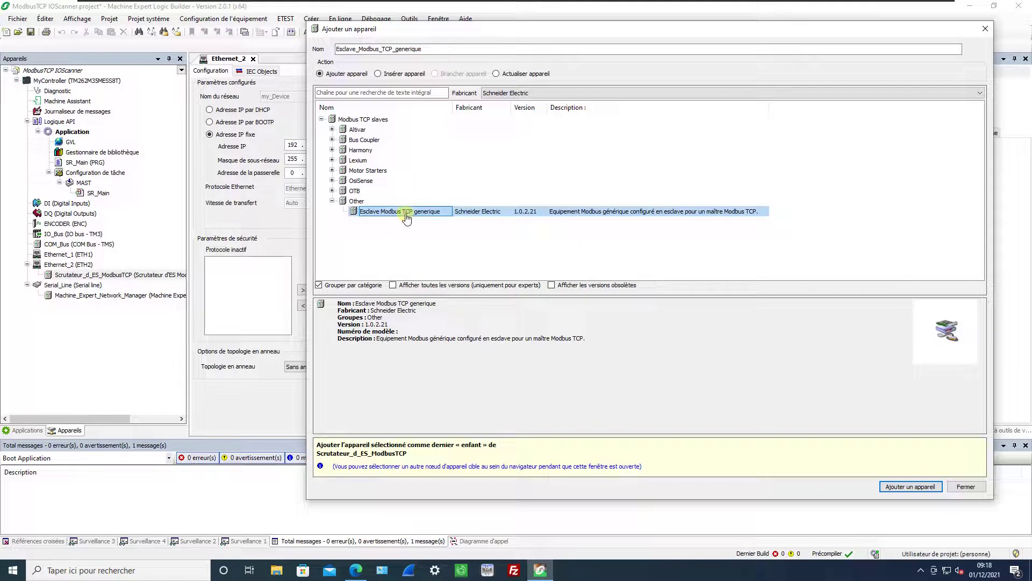
left_click(886, 487)
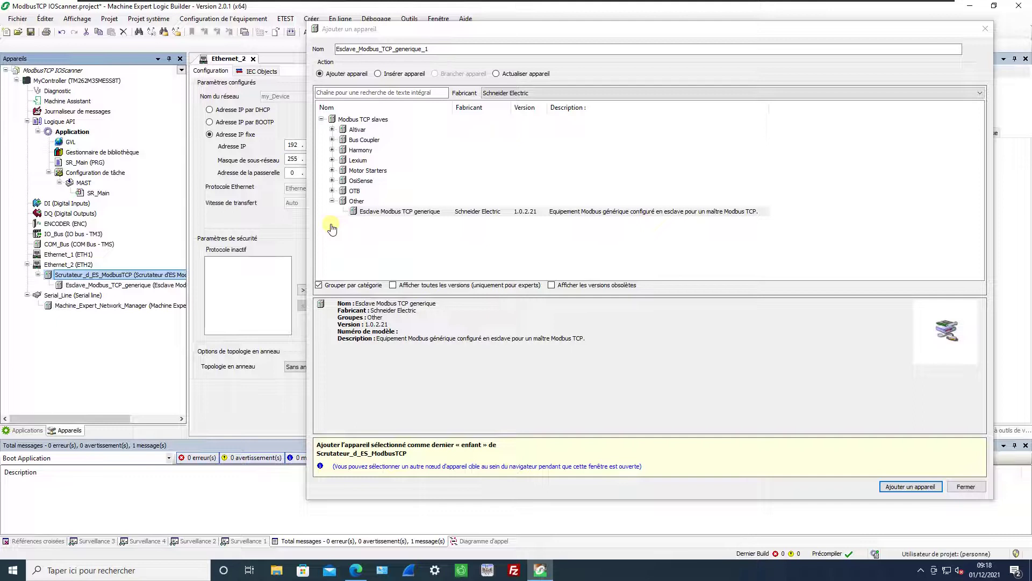
left_click(962, 487)
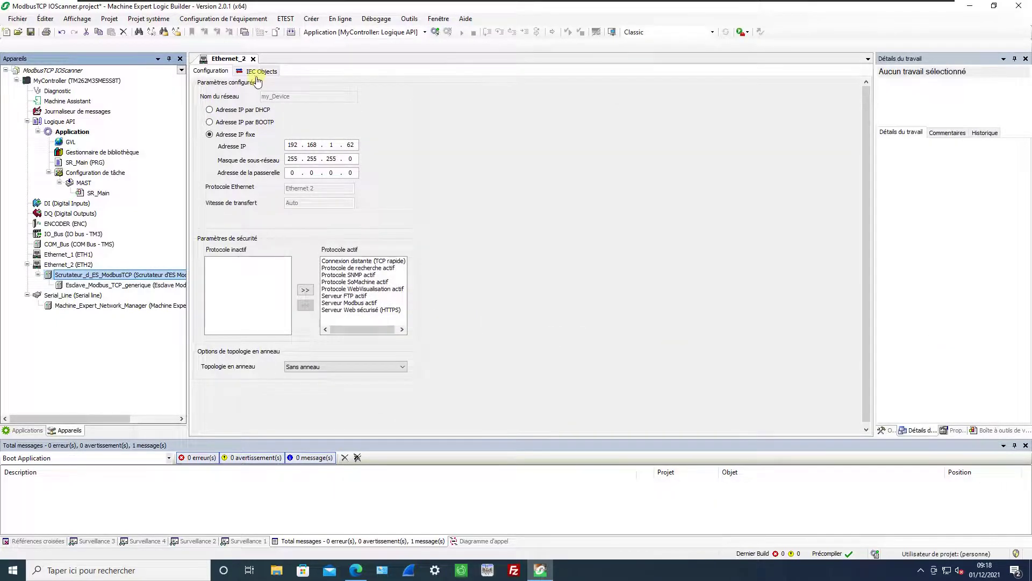
- Set the generic Modbus TCP slave's IP address to 192.168.1.75
double_click(80, 285)
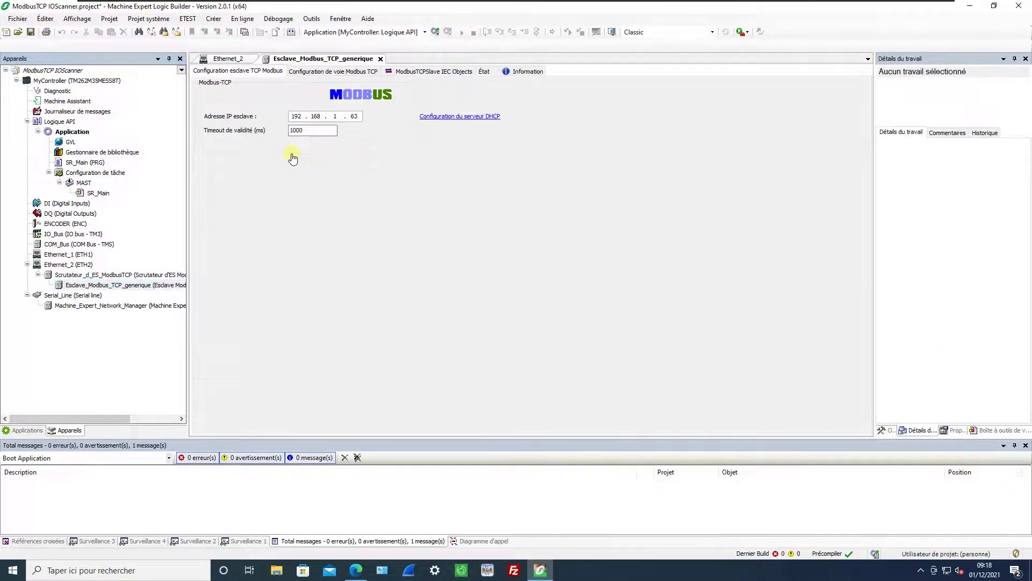
double_click(353, 116)
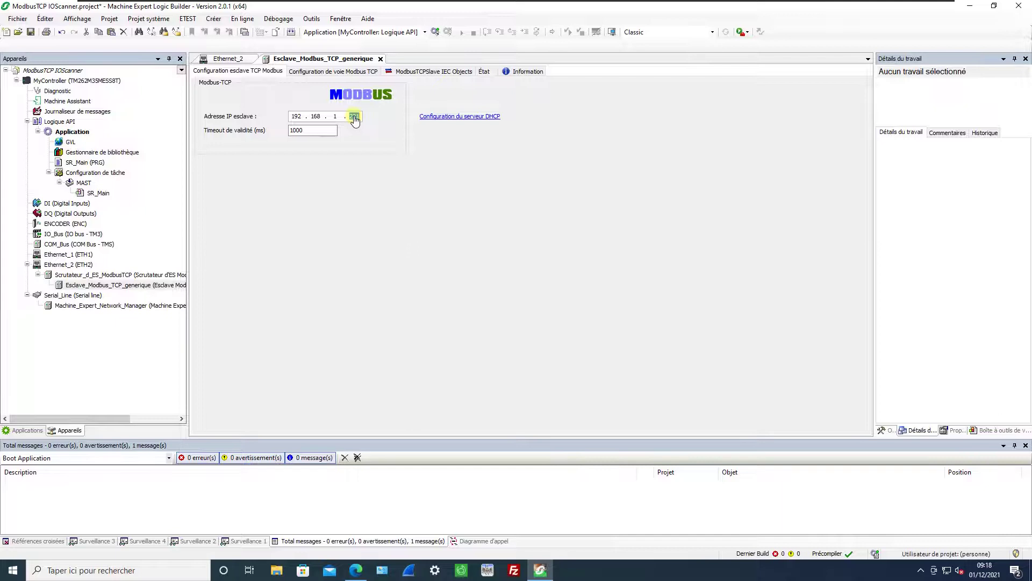
type("76")
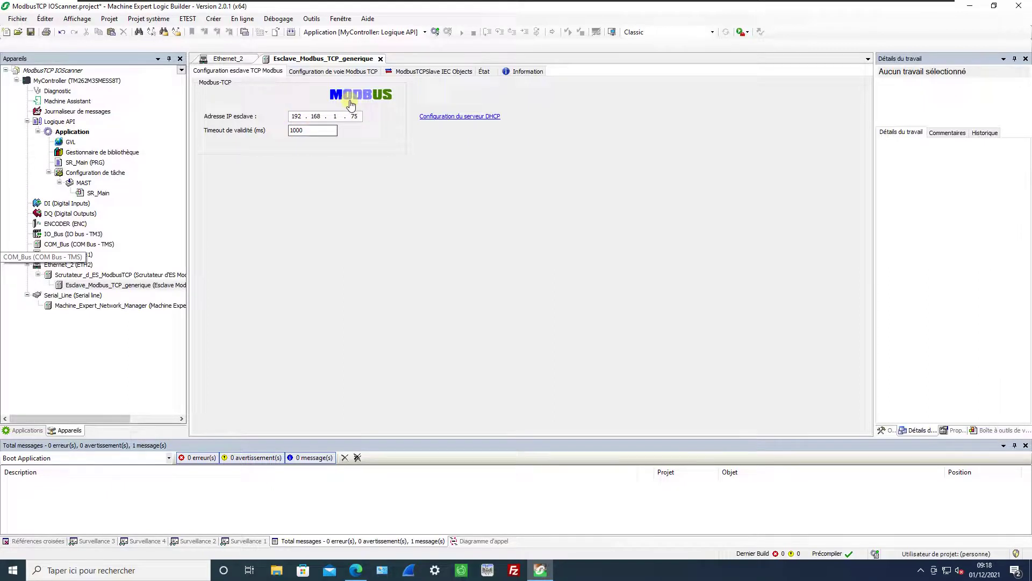
- Start a new Modbus channel for the slave with read length 10, write offset 10 and write length 10
left_click(327, 72)
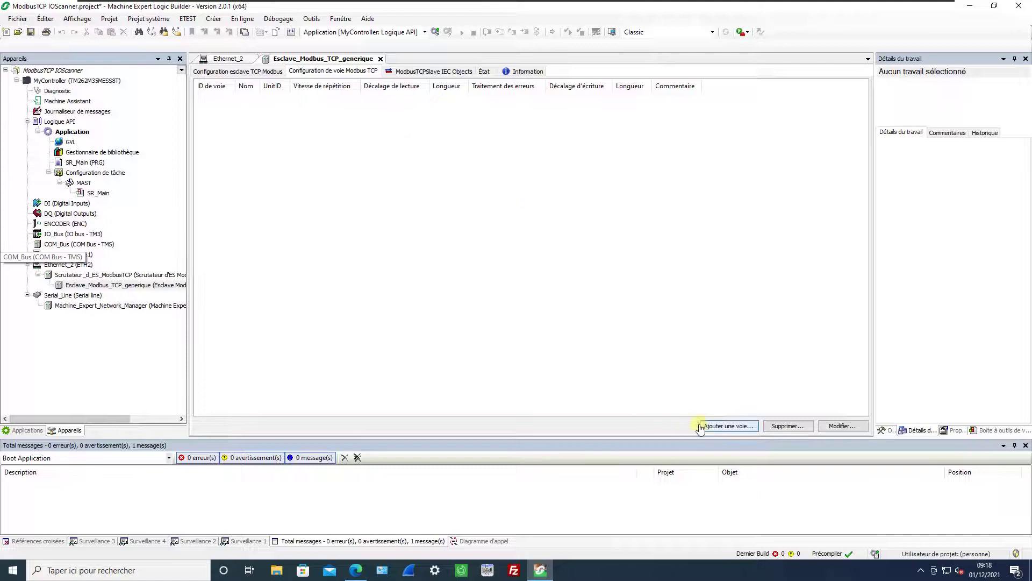
left_click(742, 426)
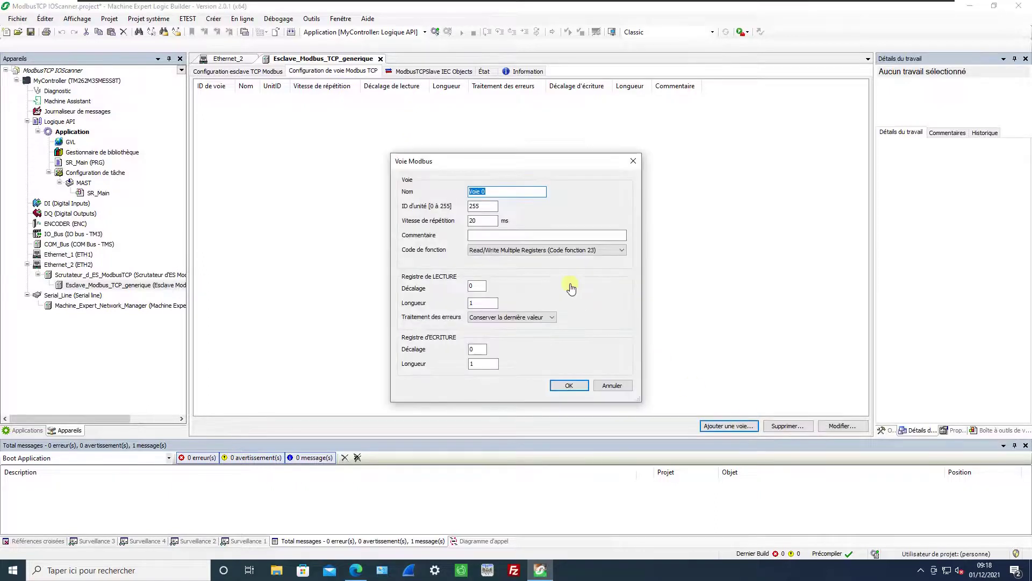
left_click(481, 304)
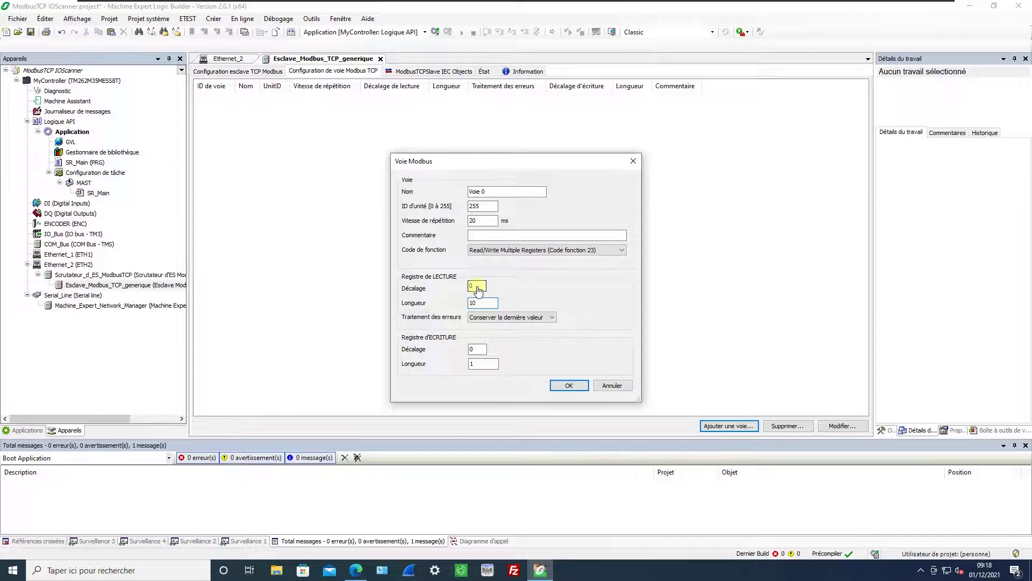
double_click(472, 350)
type("10")
left_click(487, 365)
type("0")
- Keep Read/Write Multiple Registers (function code 23), set the repetition rate to 100 ms and add the channel Voie 0
left_click(508, 251)
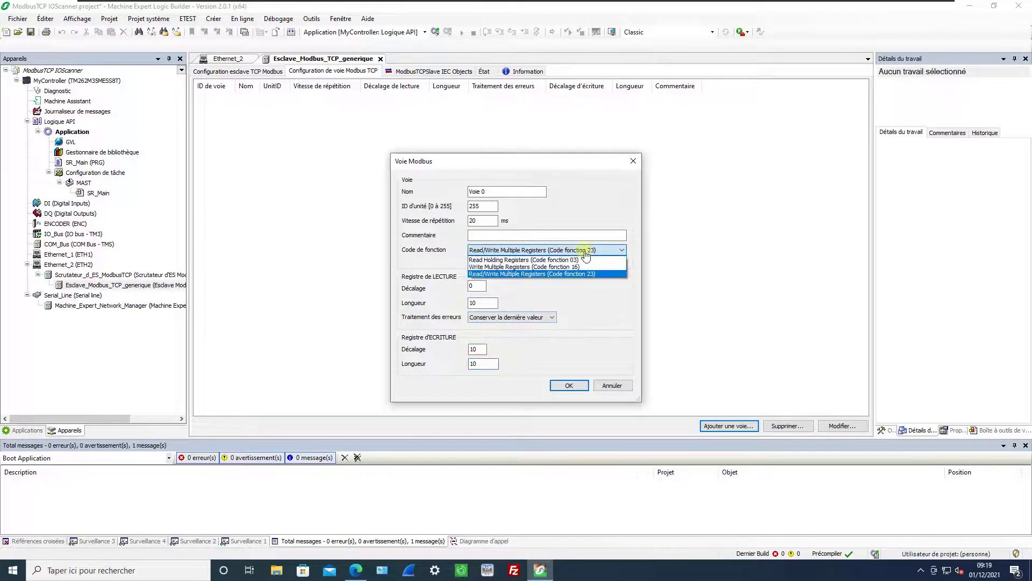
left_click(591, 298)
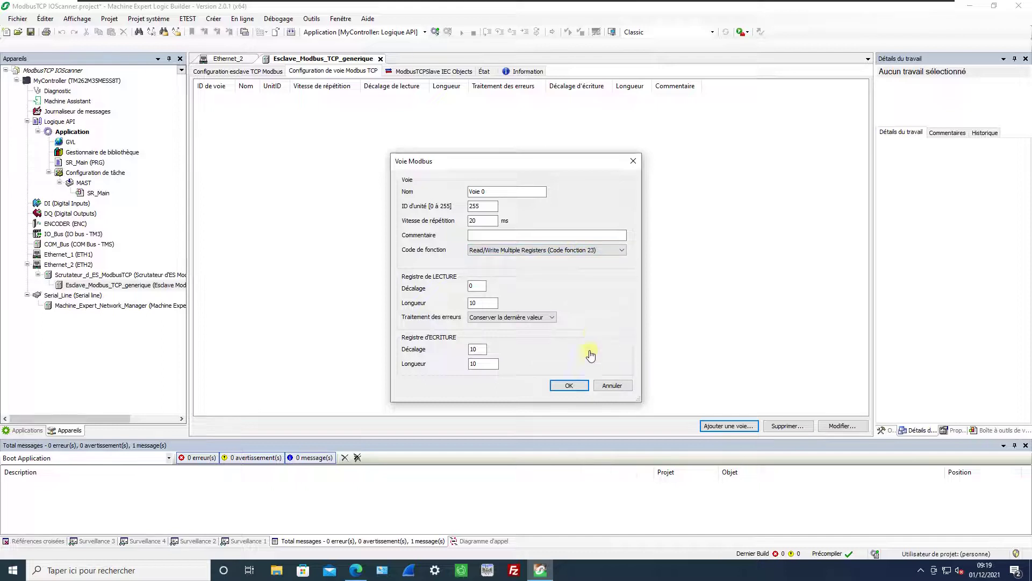
double_click(483, 220)
type("1")
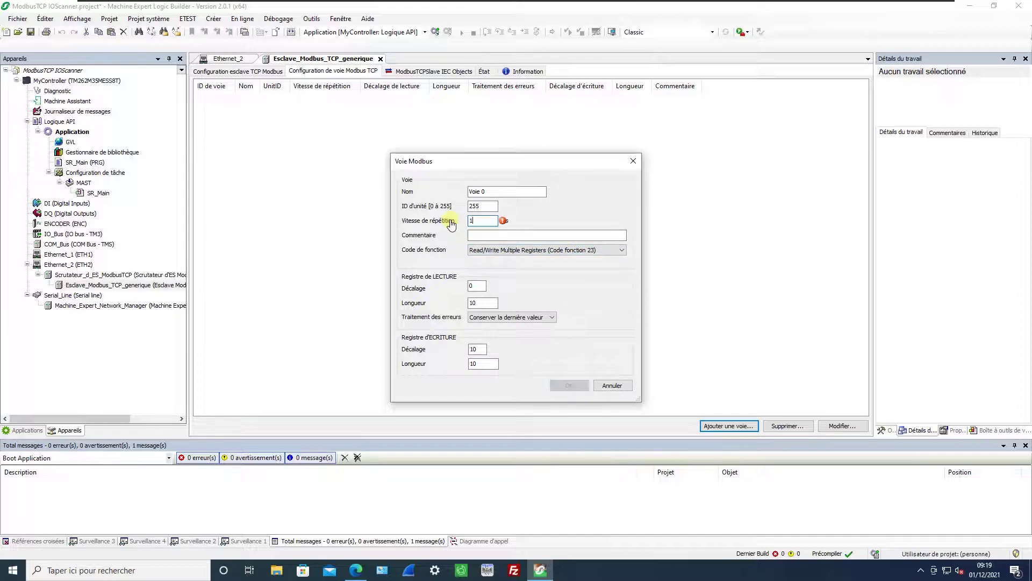
type("00")
left_click(568, 385)
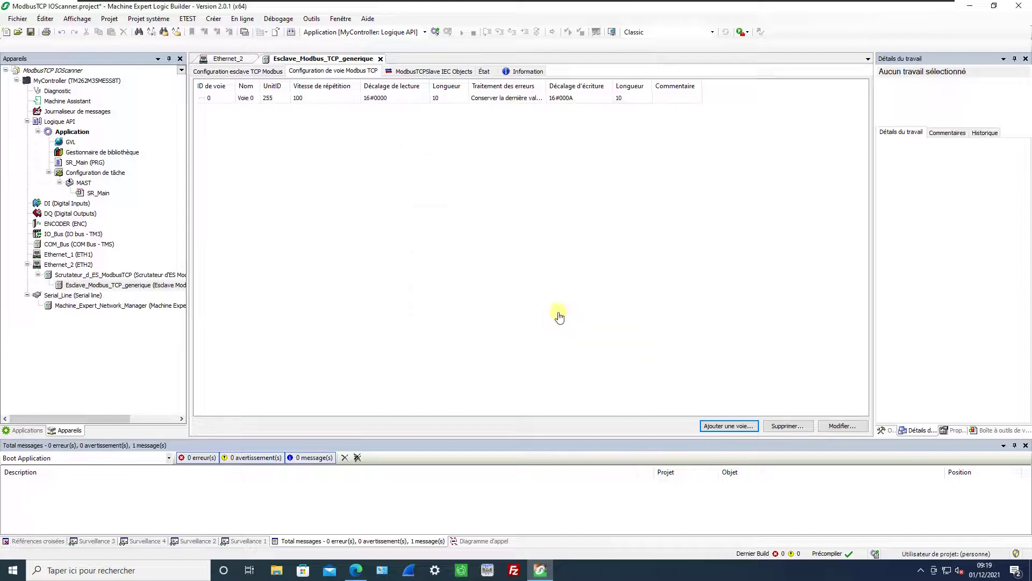
- Start a second Modbus channel, Voie 1, for the slave with a repetition rate of 500 ms
left_click(745, 426)
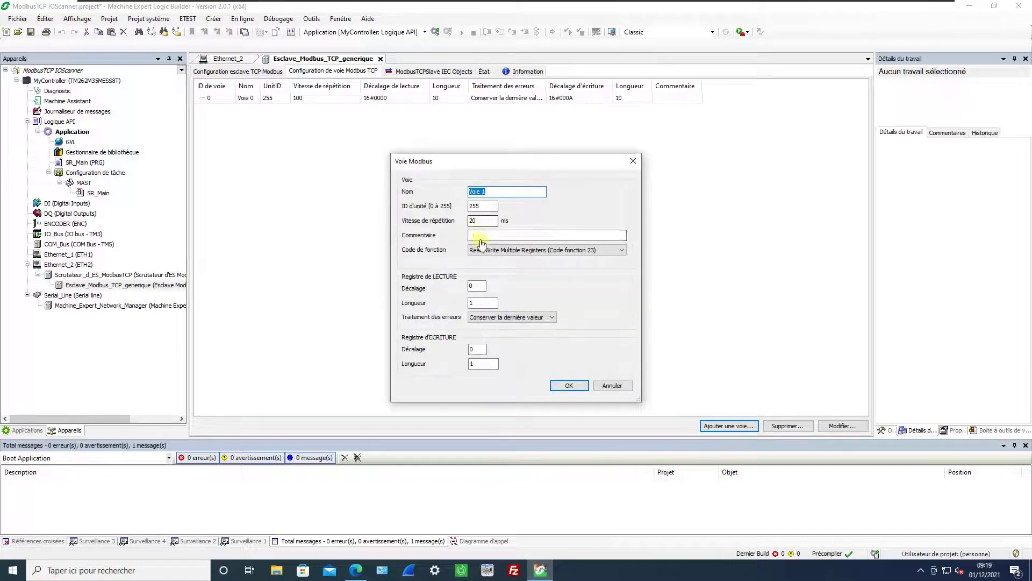
left_click_drag(489, 220, 446, 221)
type("0")
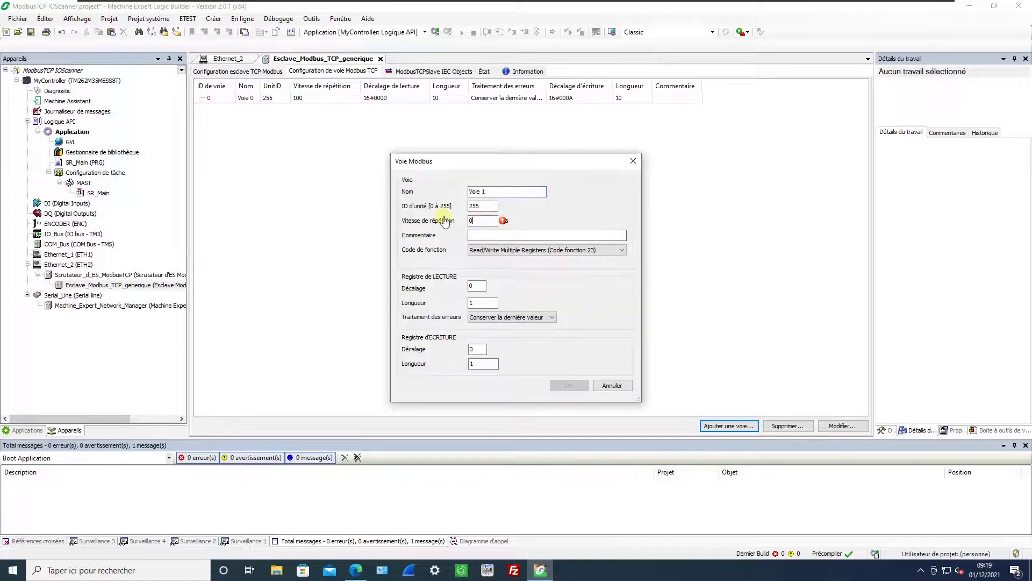
double_click(476, 221)
type("500")
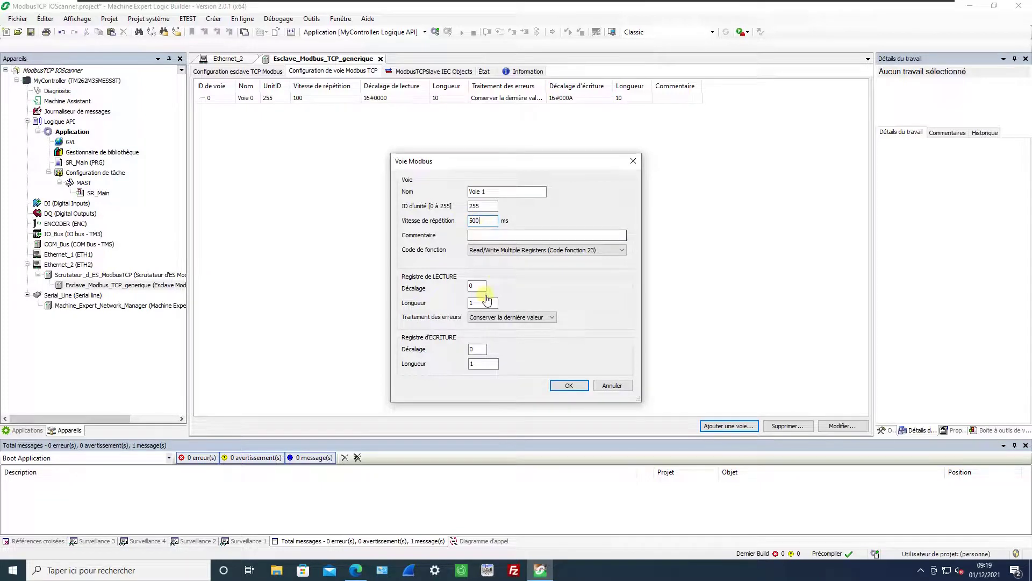
- Set Voie 1's read offset to 100 and read length to 5, and its write offset to 200 and write length to 5
double_click(477, 285)
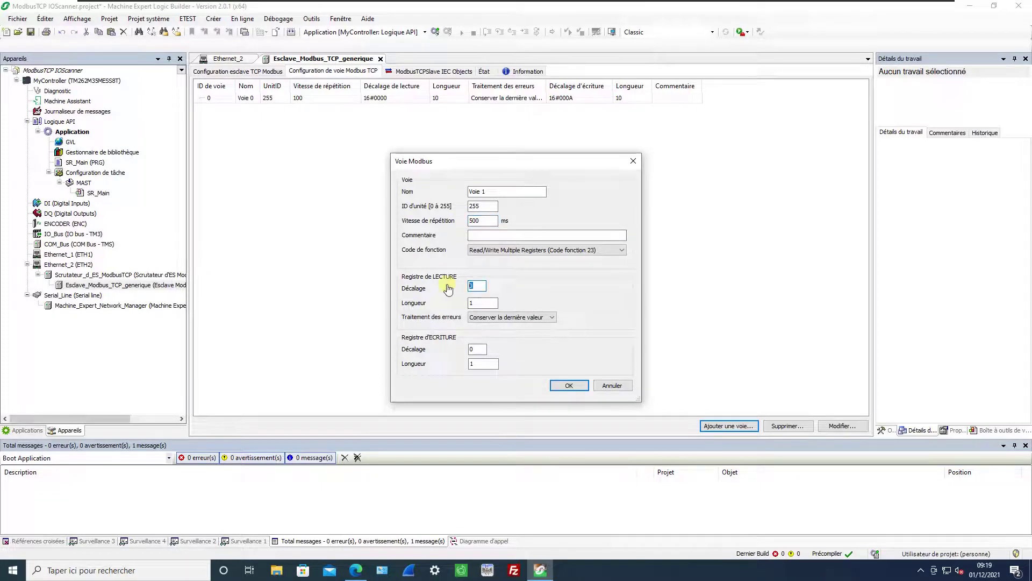
type("100")
double_click(484, 303)
type("5")
double_click(478, 350)
type("200")
double_click(467, 364)
type("5")
- Change the function code to Read Holding Registers (function code 03) and add the channel Voie 1
left_click(513, 250)
left_click(512, 261)
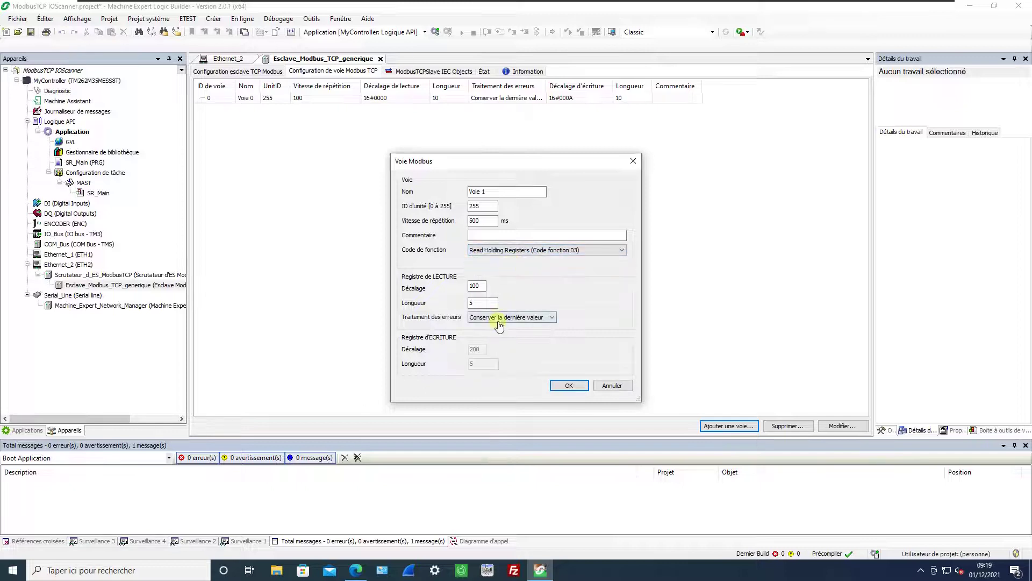
left_click(564, 386)
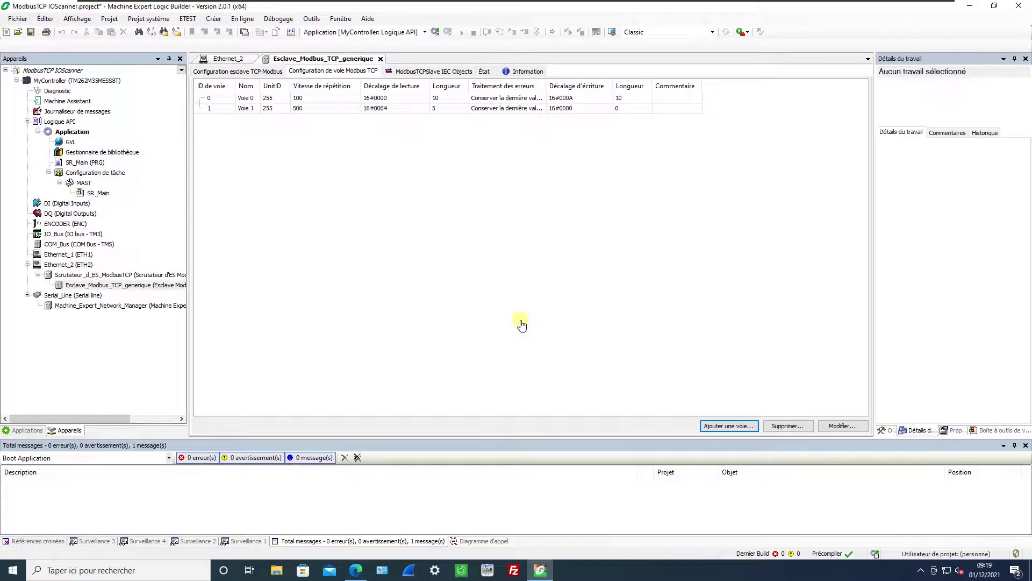
- Select the TM2x2-35 controller at 192.168.1.62 as MyController's connection target
left_click(107, 80)
double_click(92, 81)
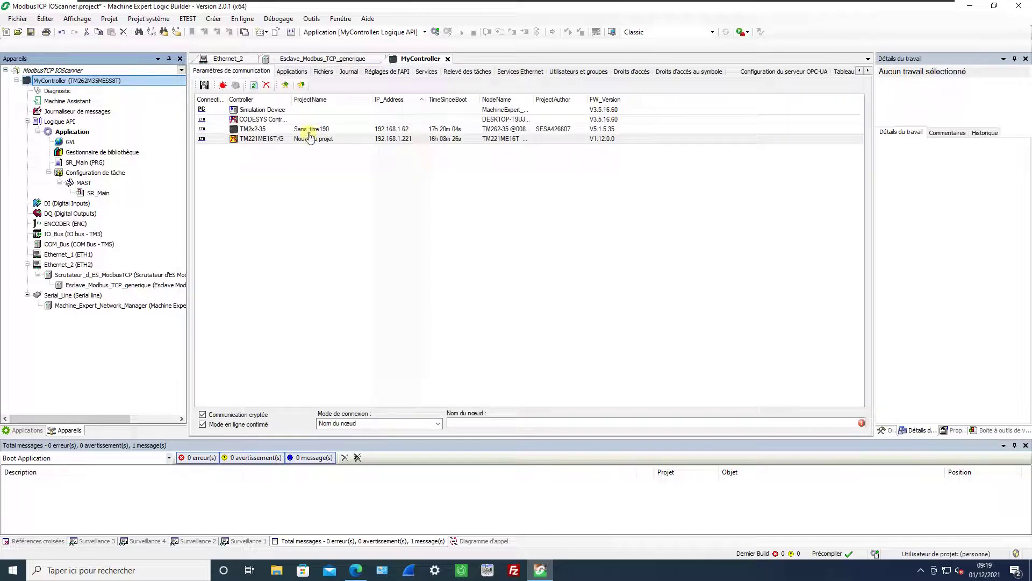
left_click(310, 130)
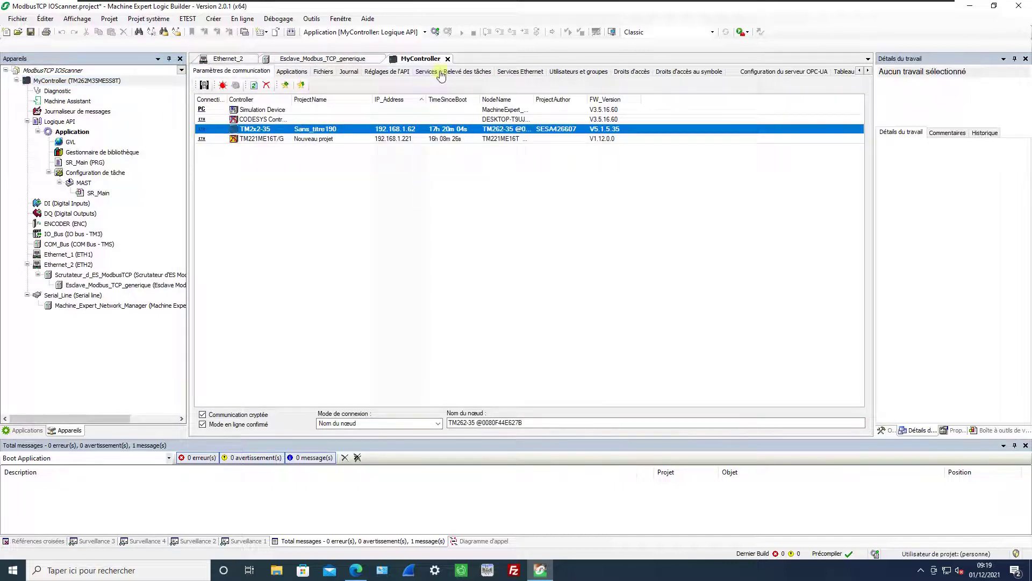
- Log in to the controller, download the application over the running one, and start it
left_click(436, 32)
key("alt+f")
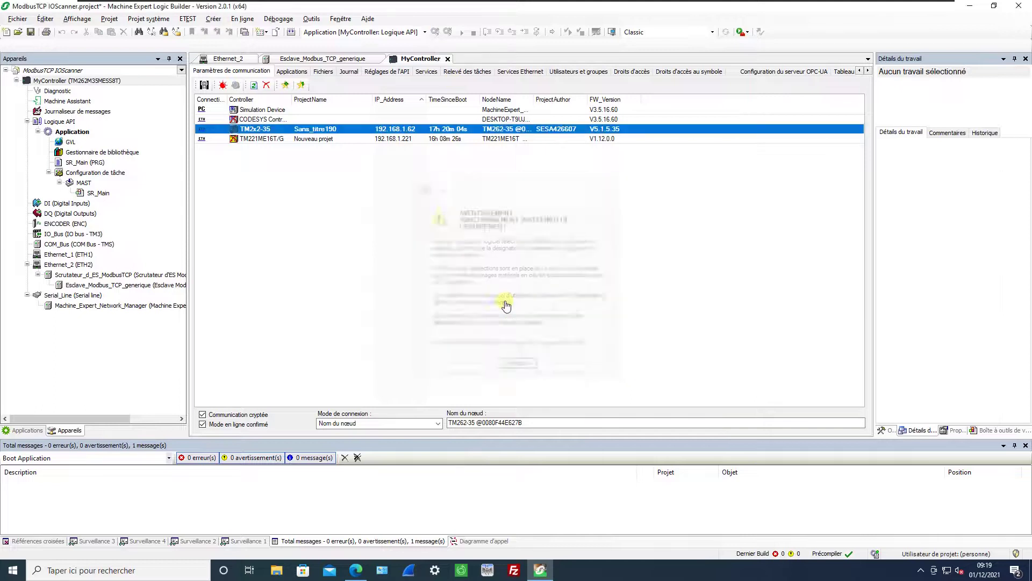
left_click(542, 324)
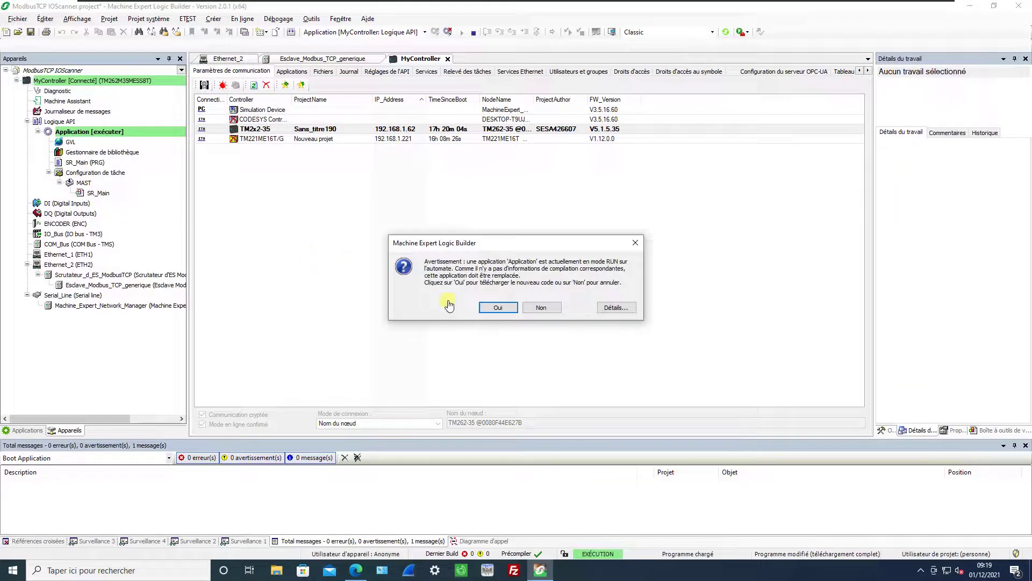
left_click(492, 307)
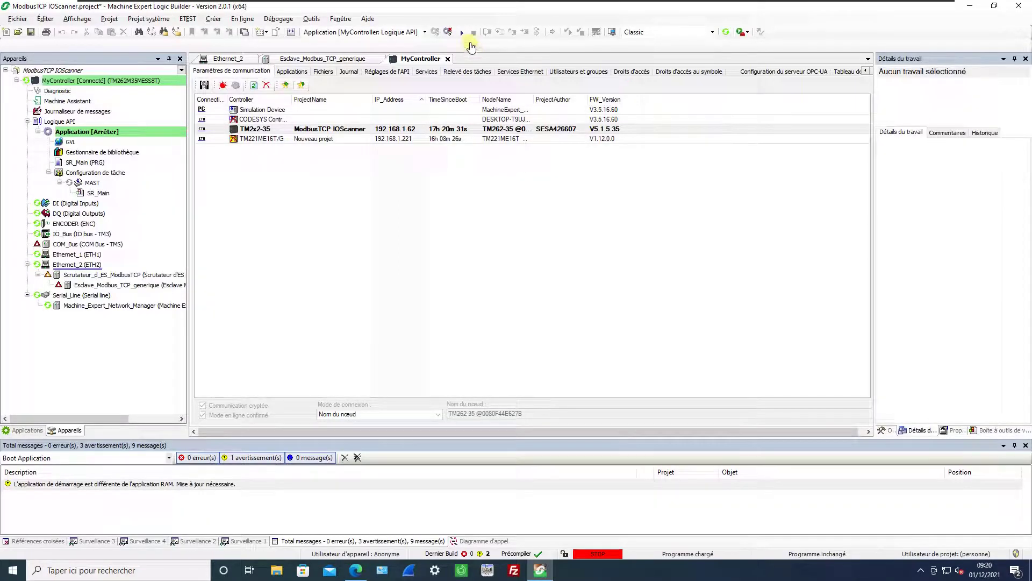
left_click(461, 33)
left_click(550, 323)
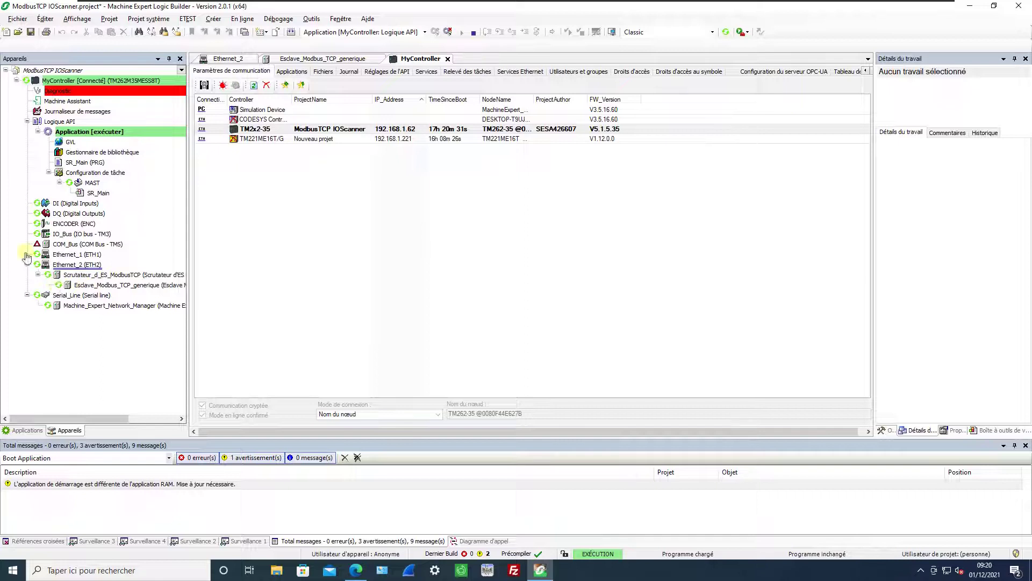
- Open the generic slave's I/O mapping, expand its inputs and outputs, and check the current value of %IW6
double_click(93, 286)
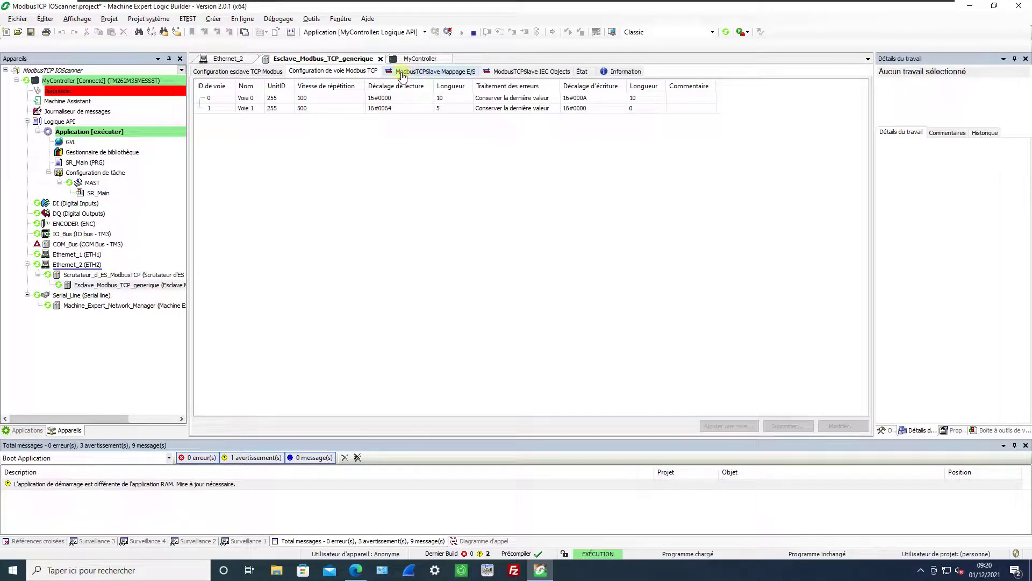
left_click(445, 76)
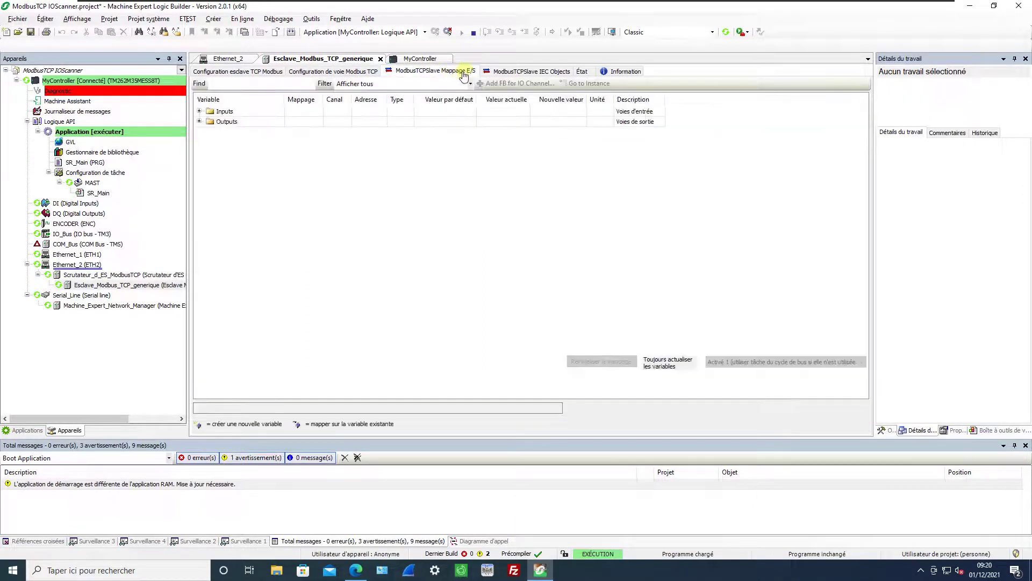
left_click(199, 121)
left_click(199, 110)
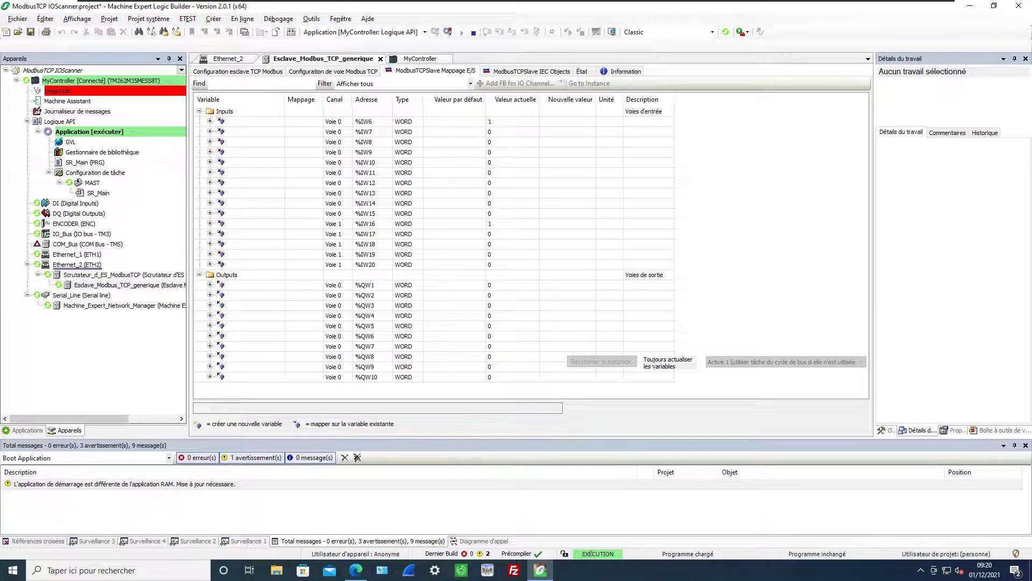
left_click(520, 124)
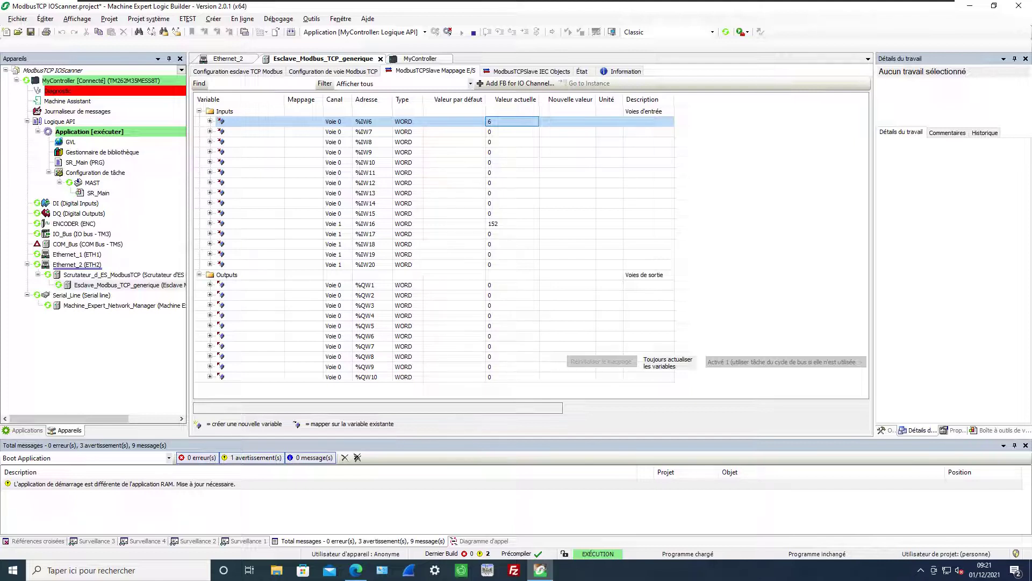
- Prepare the value 52 for output %QW1 and write it to the controller
left_click(518, 286)
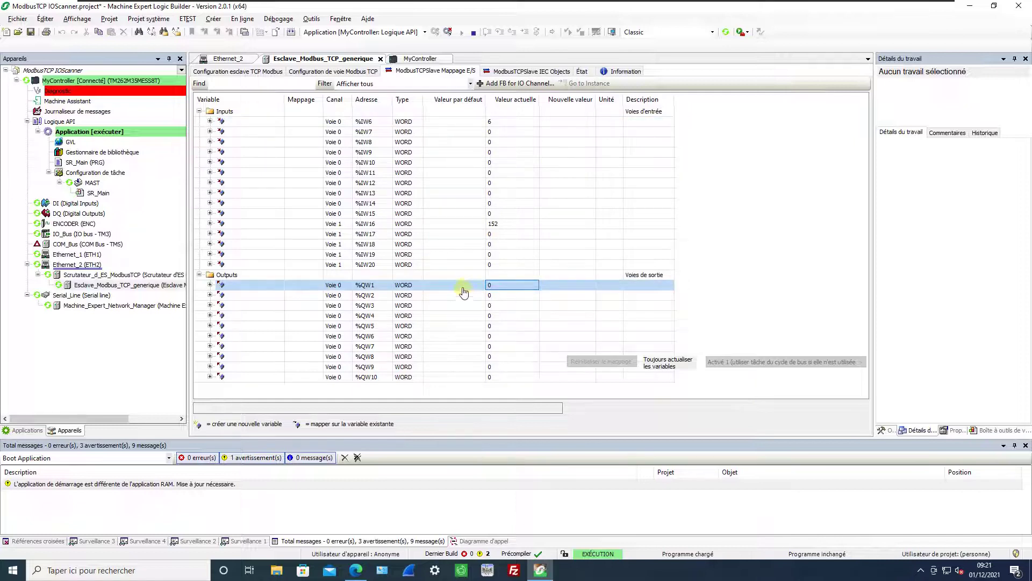
left_click(566, 286)
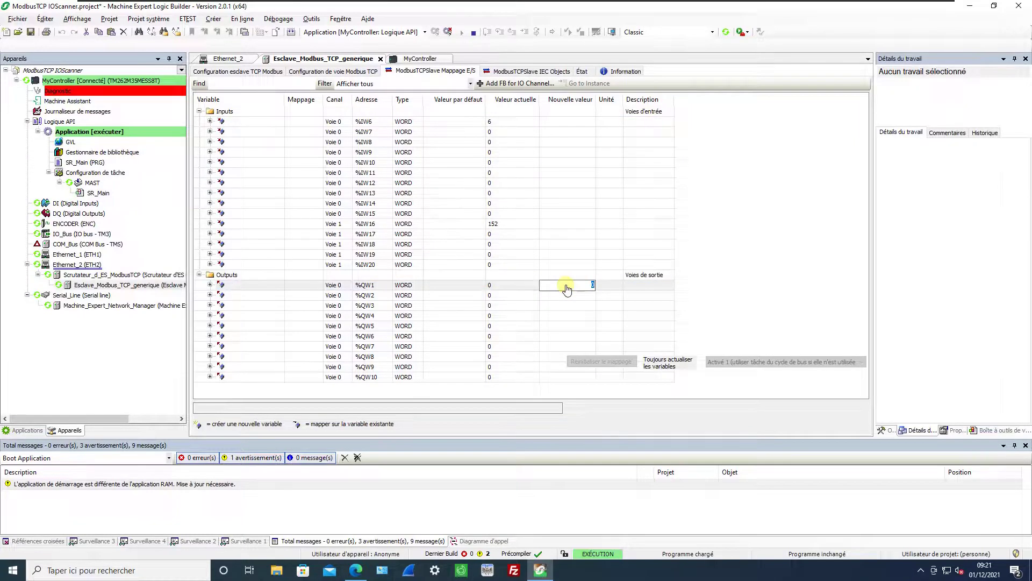
type("52")
key("Return")
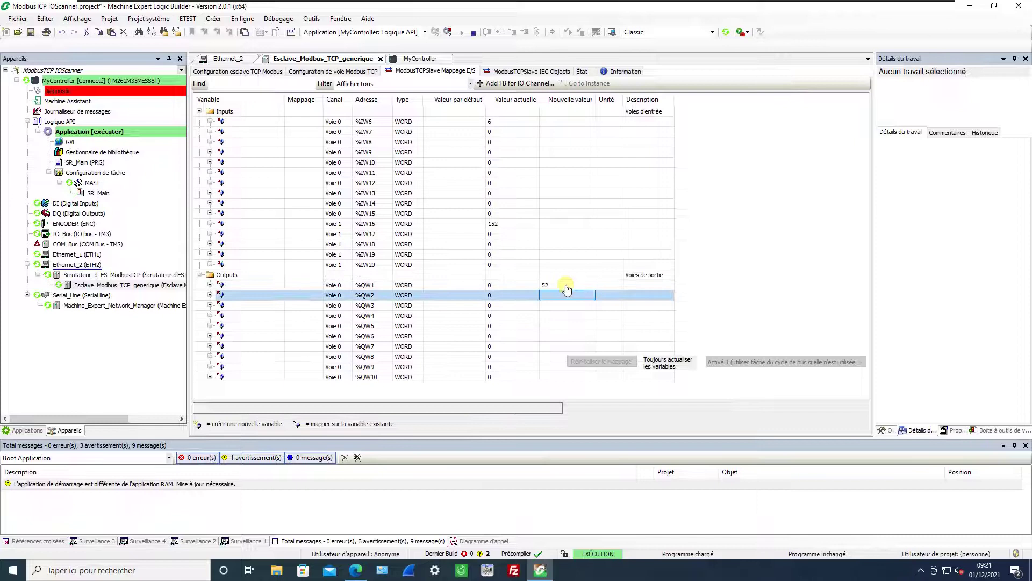
key("ctrl+F7")
left_click(567, 323)
- Compare the slave's channel offsets and lengths with the current values in its I/O mapping
left_click(322, 71)
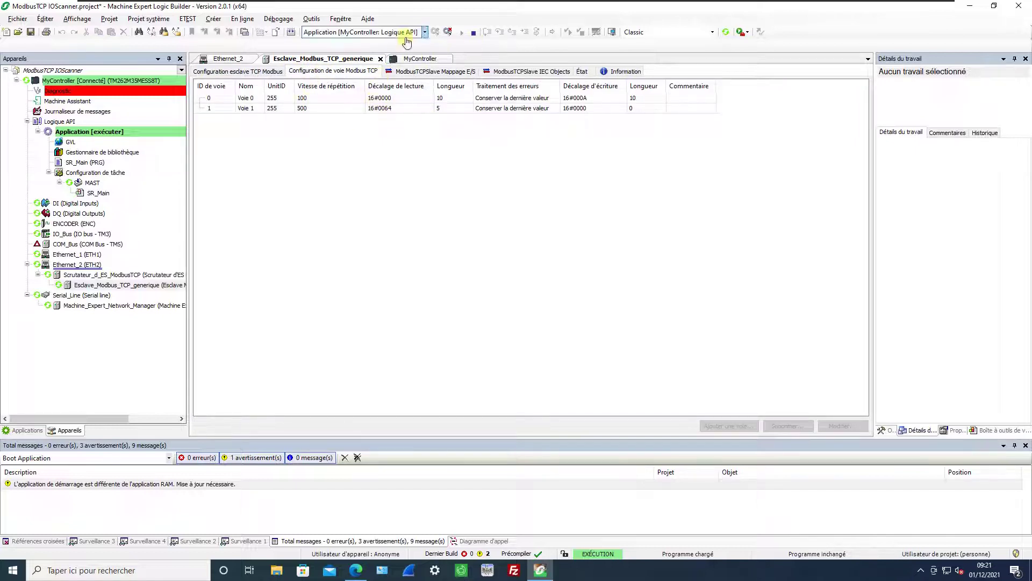
left_click(417, 63)
left_click(344, 59)
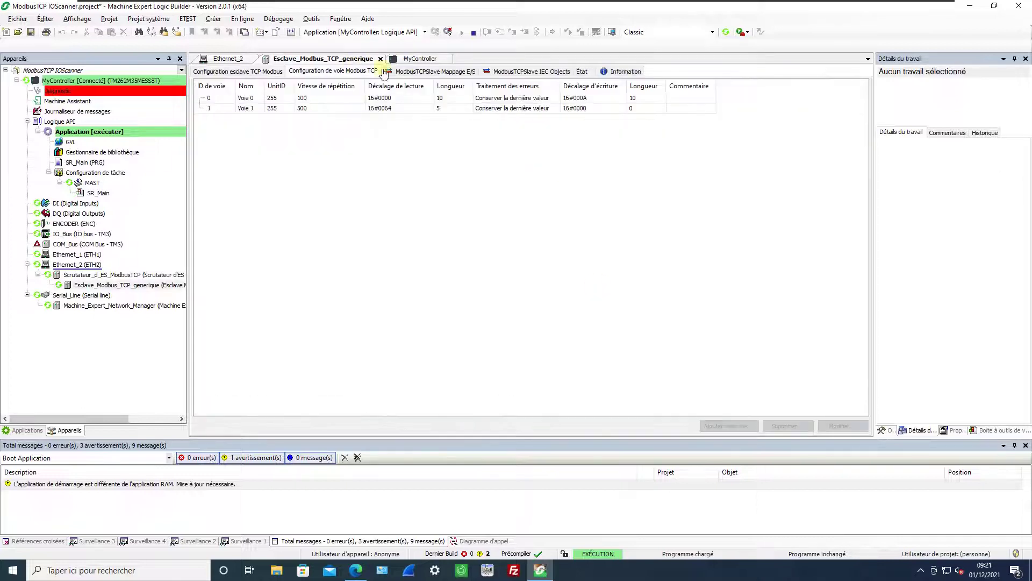
left_click(430, 71)
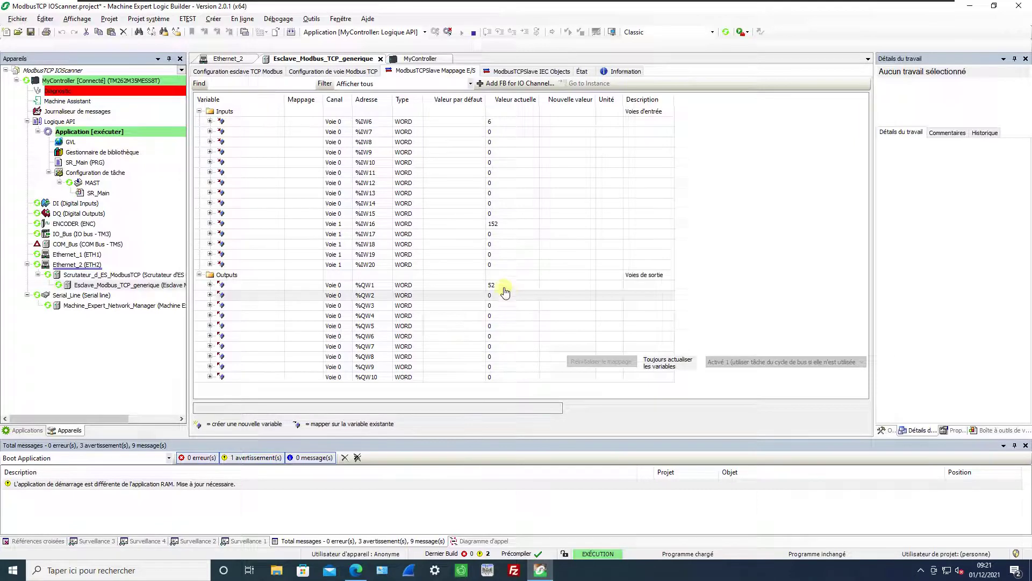
left_click(336, 71)
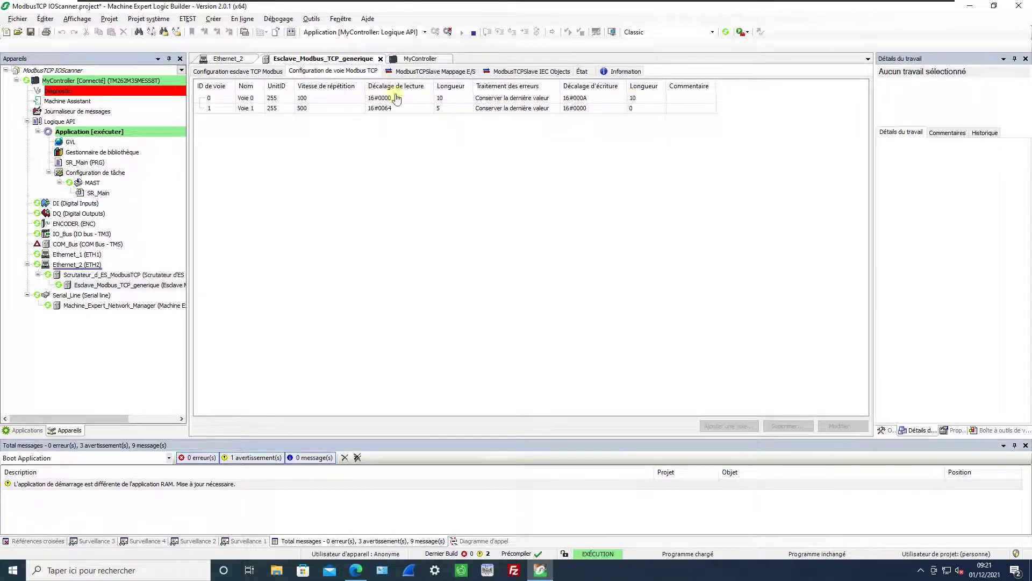
left_click(418, 70)
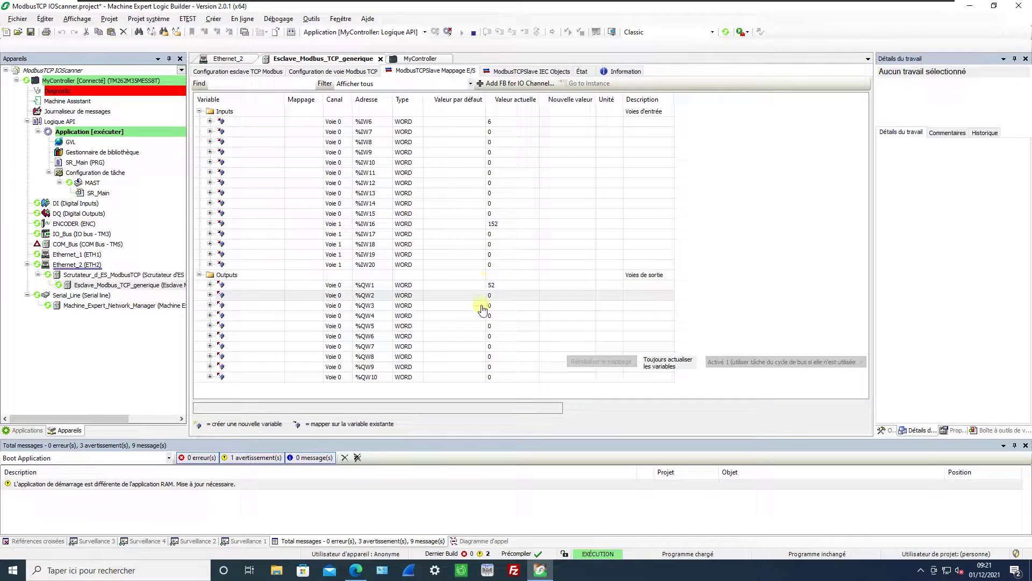
- Prepare the value 524 for output %QW10 and write it to the controller
left_click(498, 377)
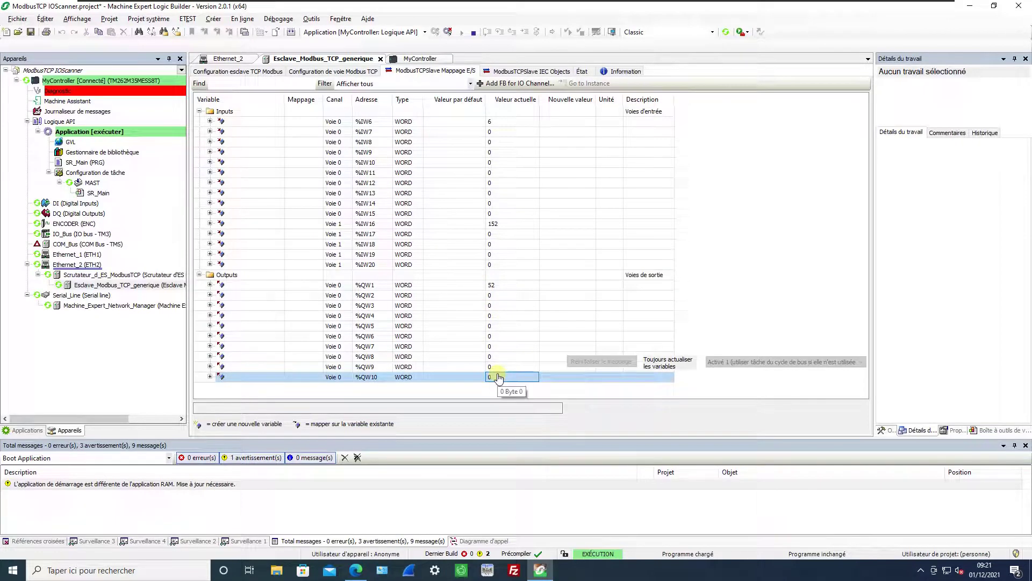
left_click(557, 378)
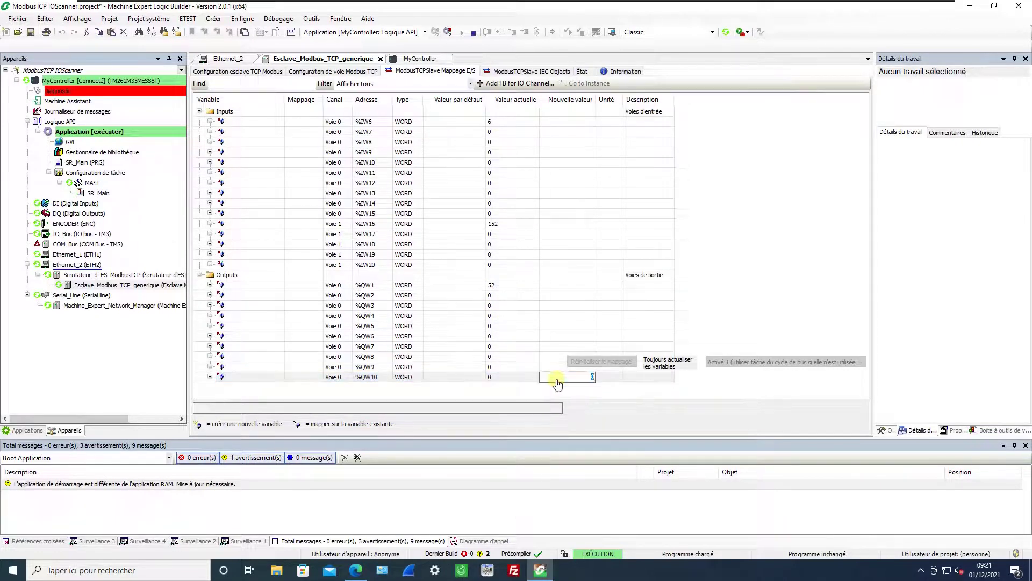
type("524")
key("Return")
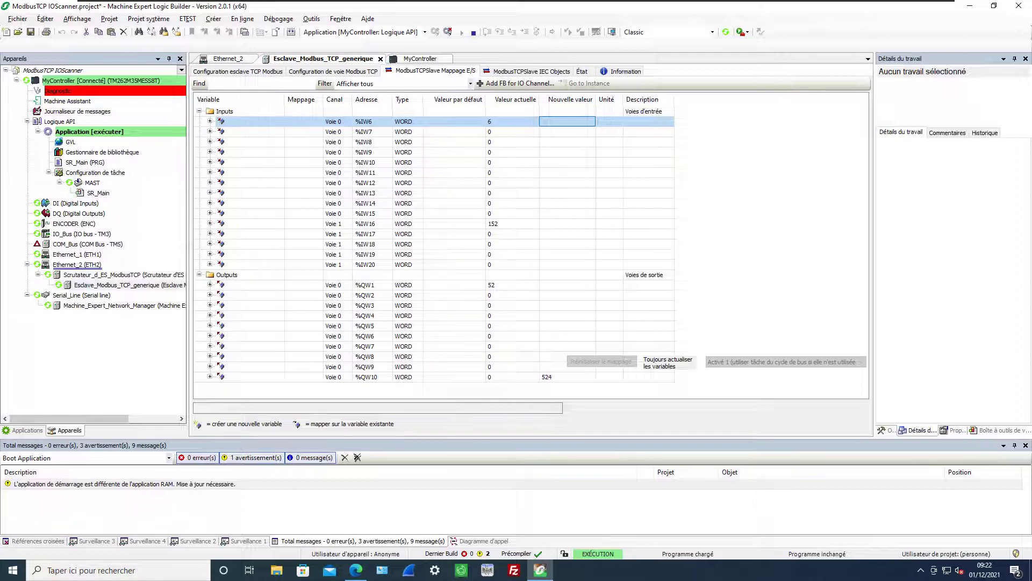
left_click(570, 317)
key("ctrl+F7")
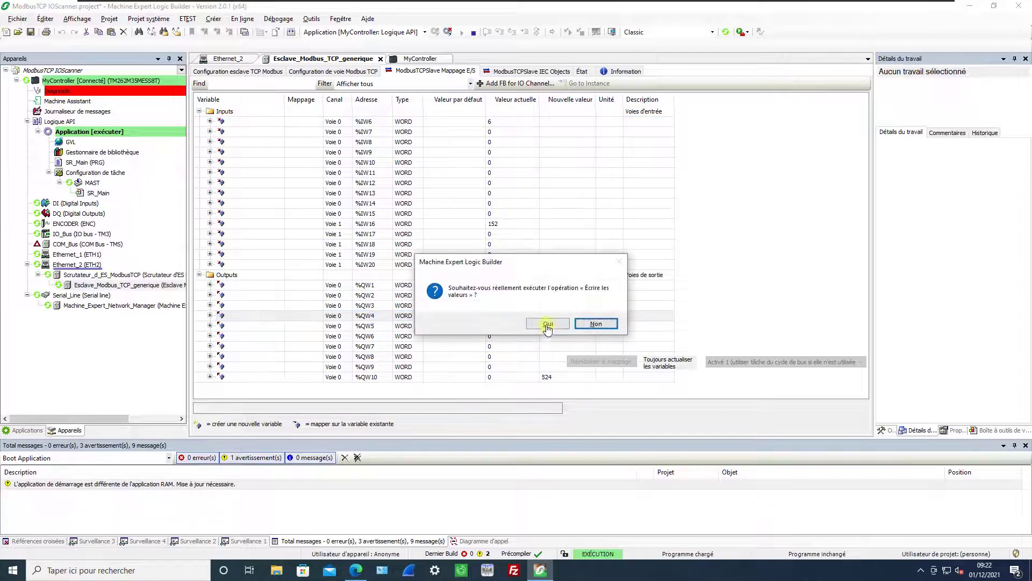
left_click(546, 324)
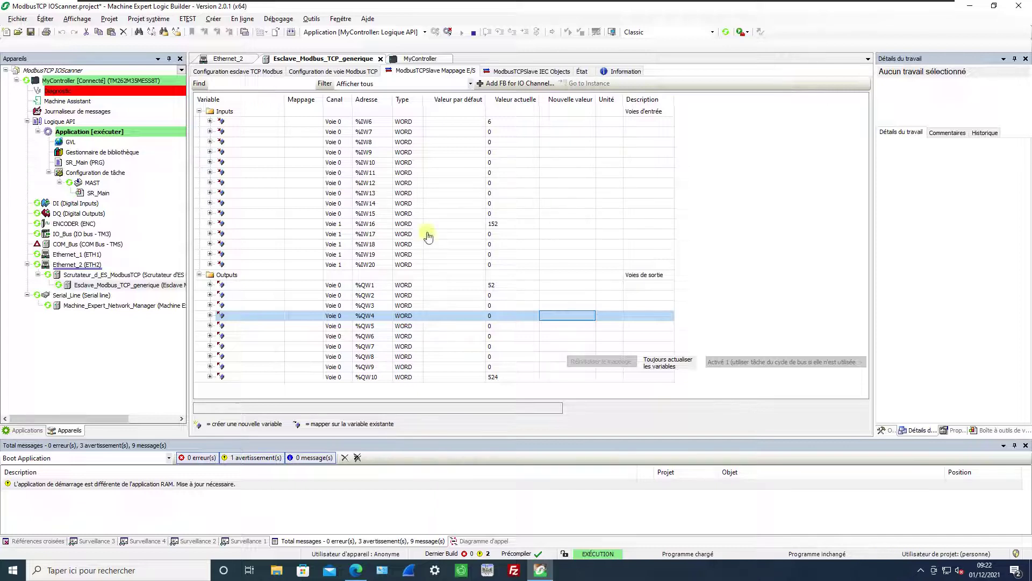
- Check the current values of %QW1 and %IW6 against the slave's channel configuration
left_click(519, 289)
left_click(500, 121)
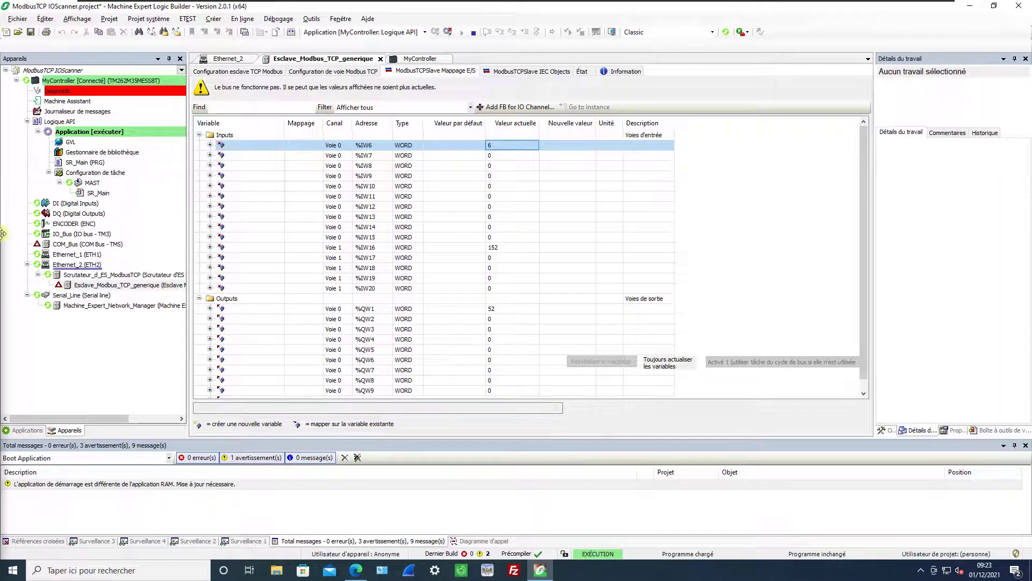
left_click(306, 71)
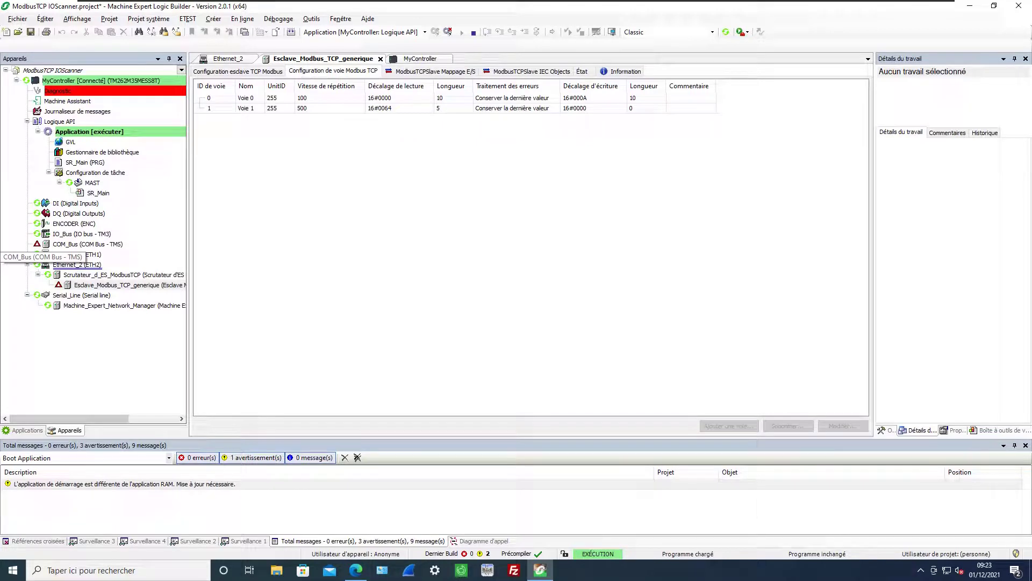
left_click(413, 74)
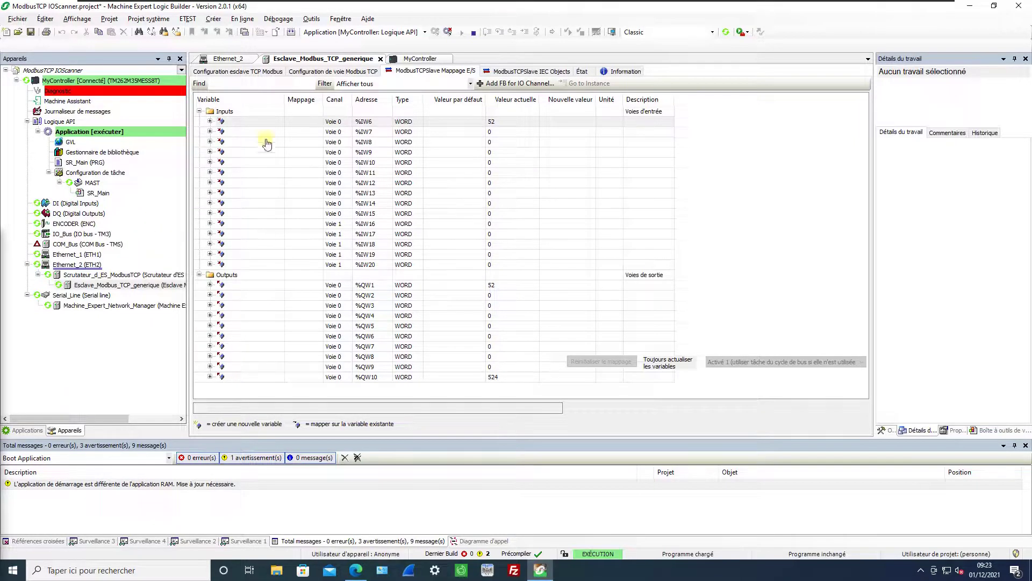
- Log out of the controller and shrink the messages area to enlarge the device tree and editor
left_click(447, 31)
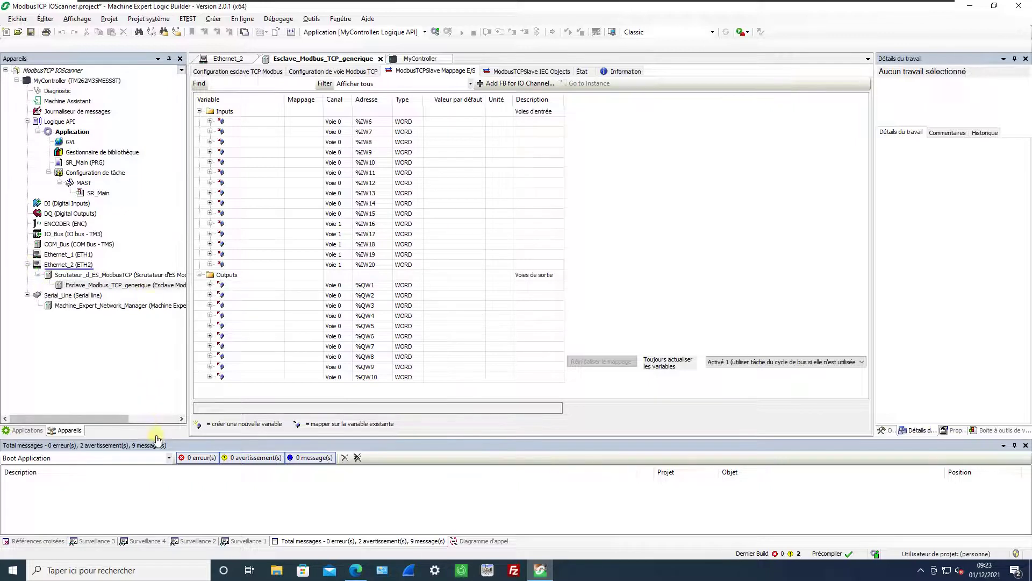
left_click_drag(158, 439, 157, 506)
- Add a TM251MESE logic controller to the project at the top level, finding it with the search text m251
left_click(76, 275)
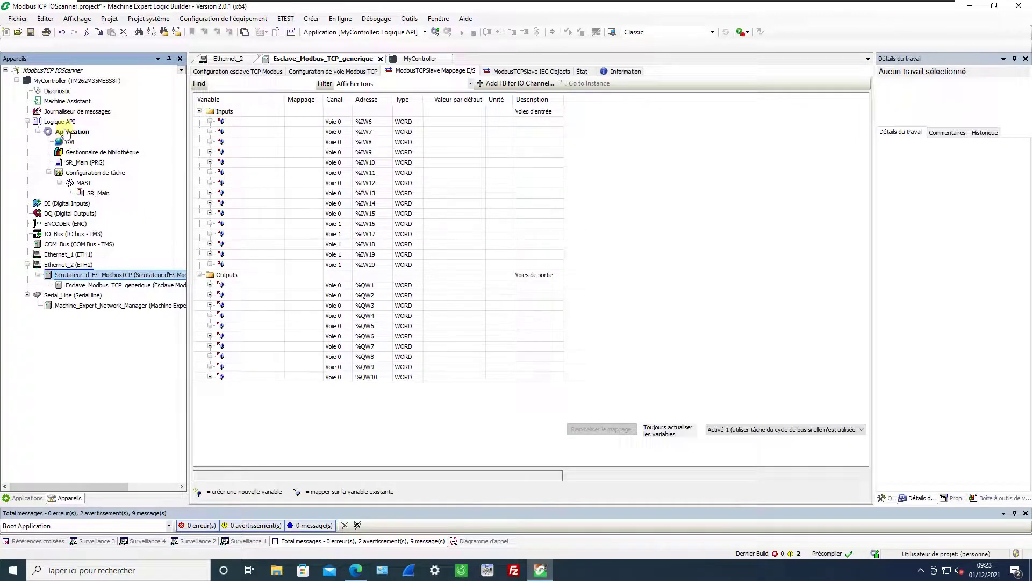
right_click(51, 71)
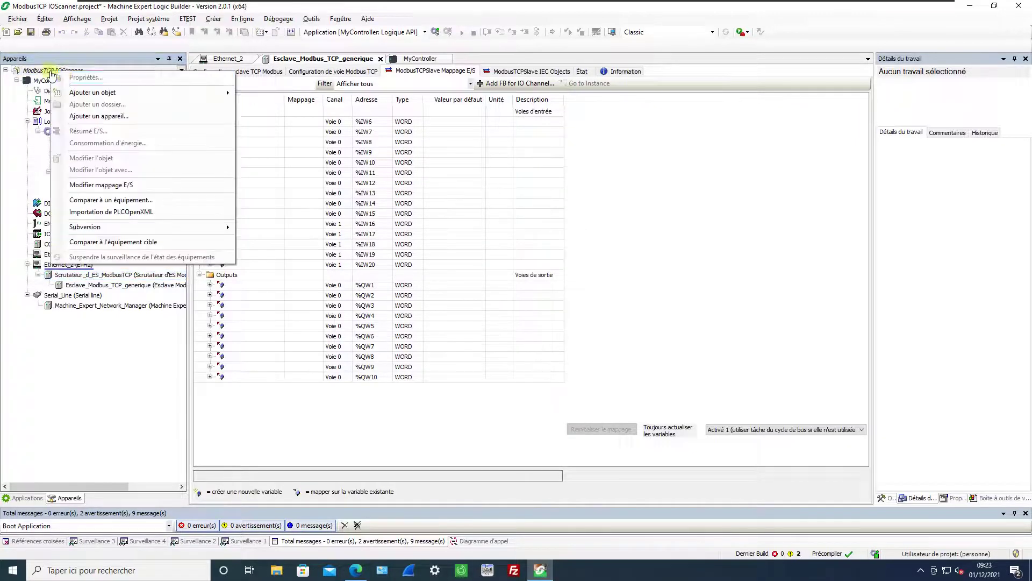
left_click(17, 81)
right_click(47, 71)
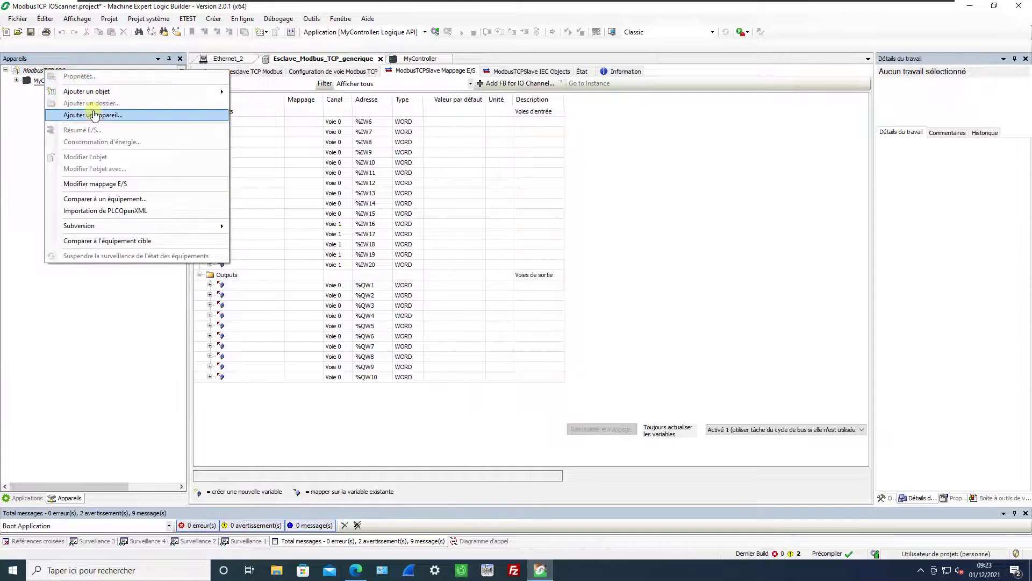
left_click(94, 115)
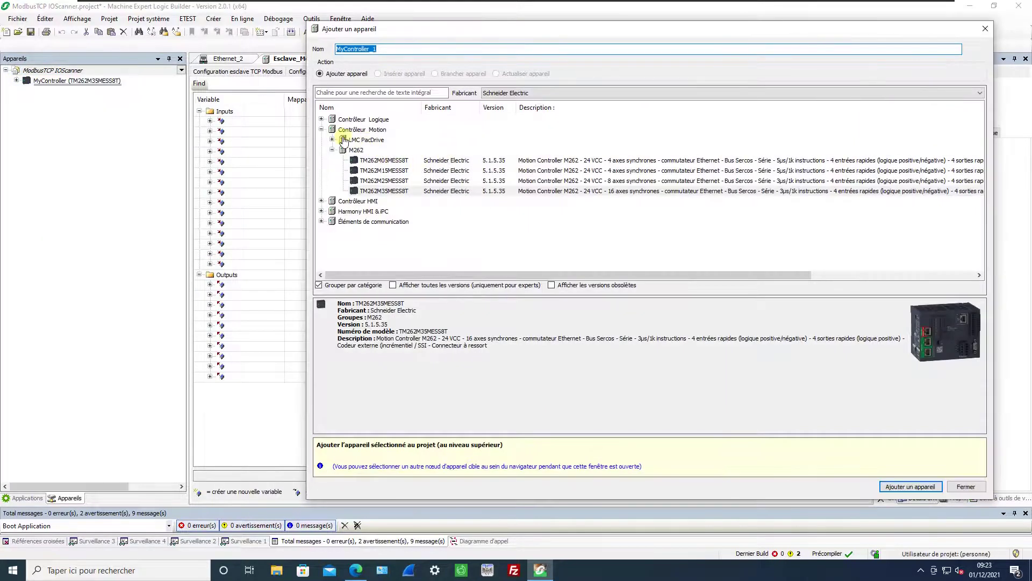
left_click(355, 93)
type("m")
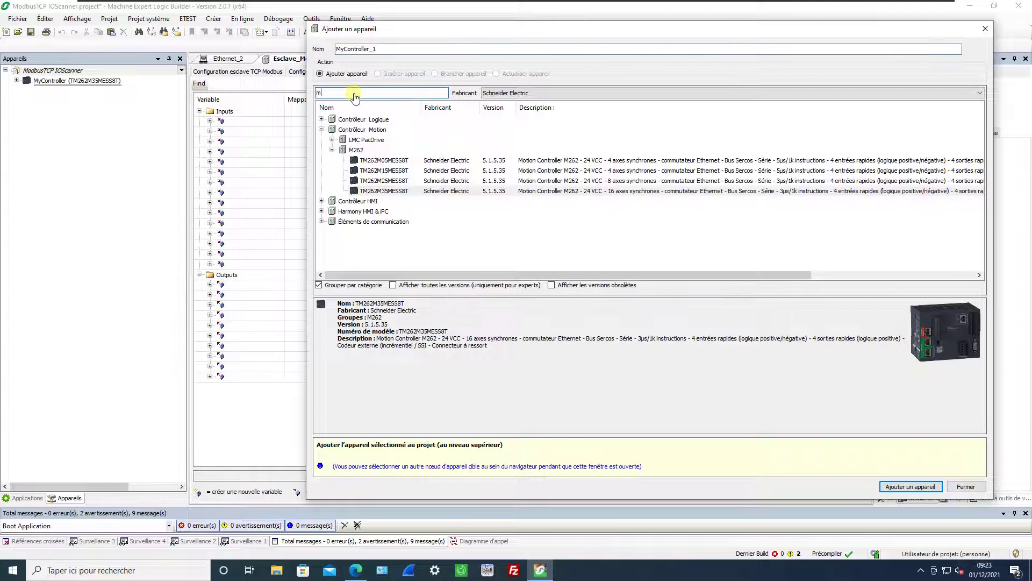
type("251")
left_click(382, 150)
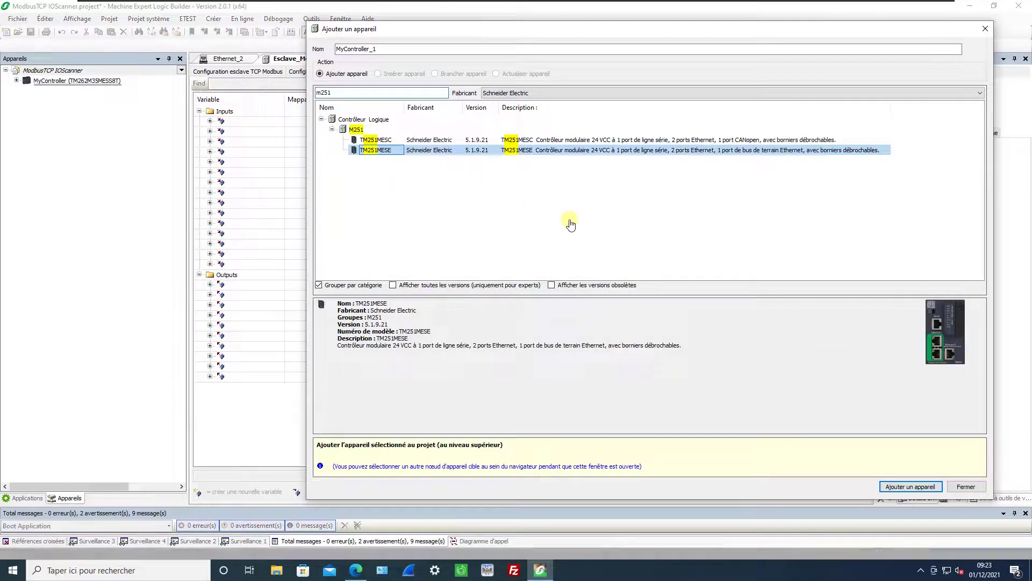
key("Return")
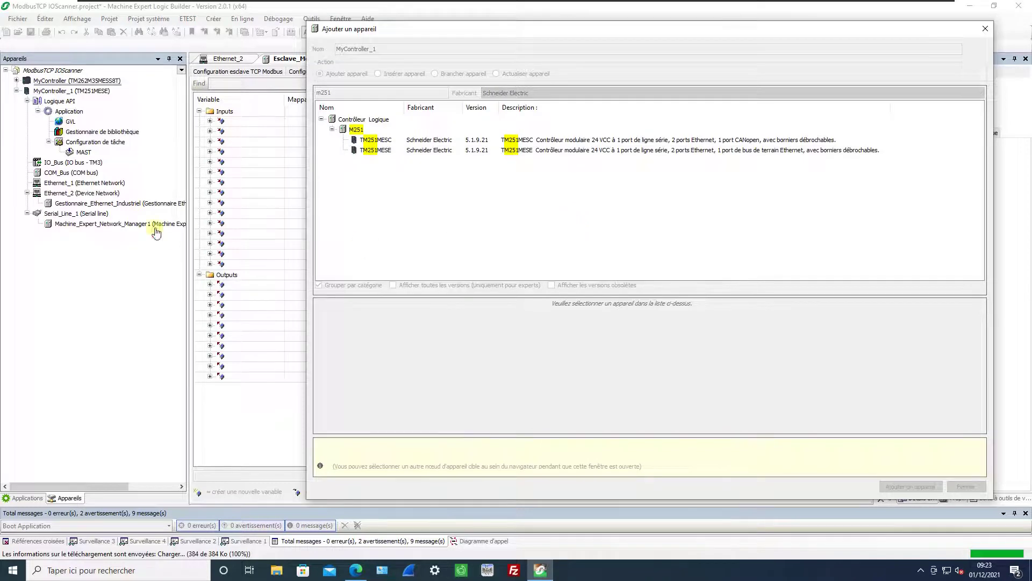
left_click(88, 204)
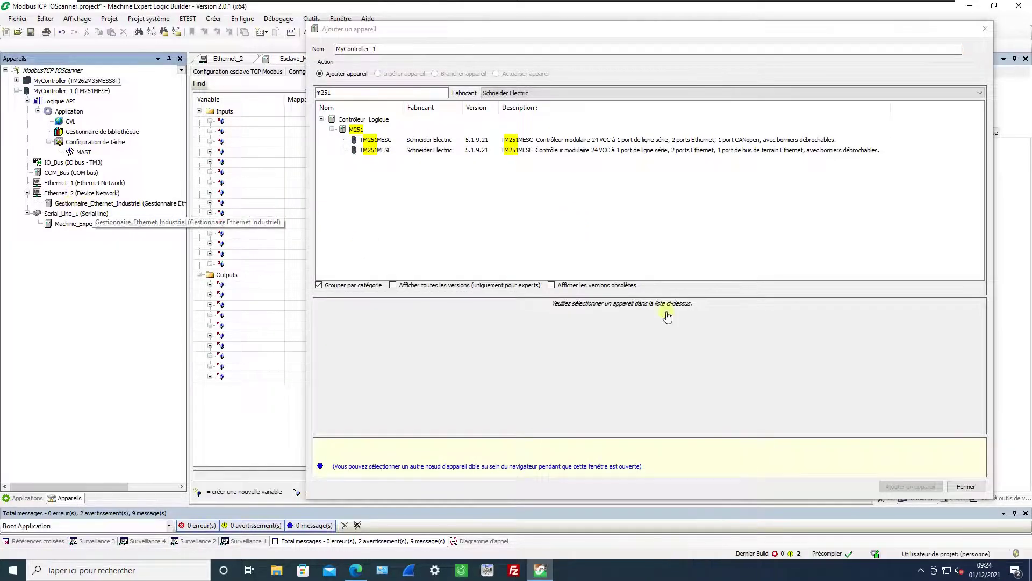
left_click(965, 486)
- Add an Esclave Modbus TCP generique device under Gestionnaire_Ethernet_Industriel on the M251 controller's Ethernet_2 port
left_click(132, 207)
right_click(132, 210)
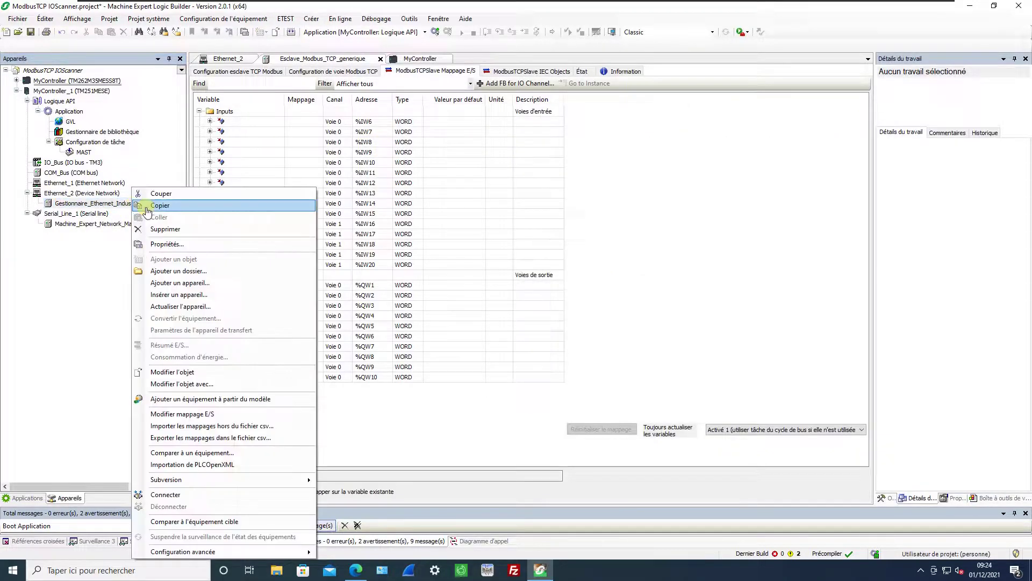
left_click(170, 270)
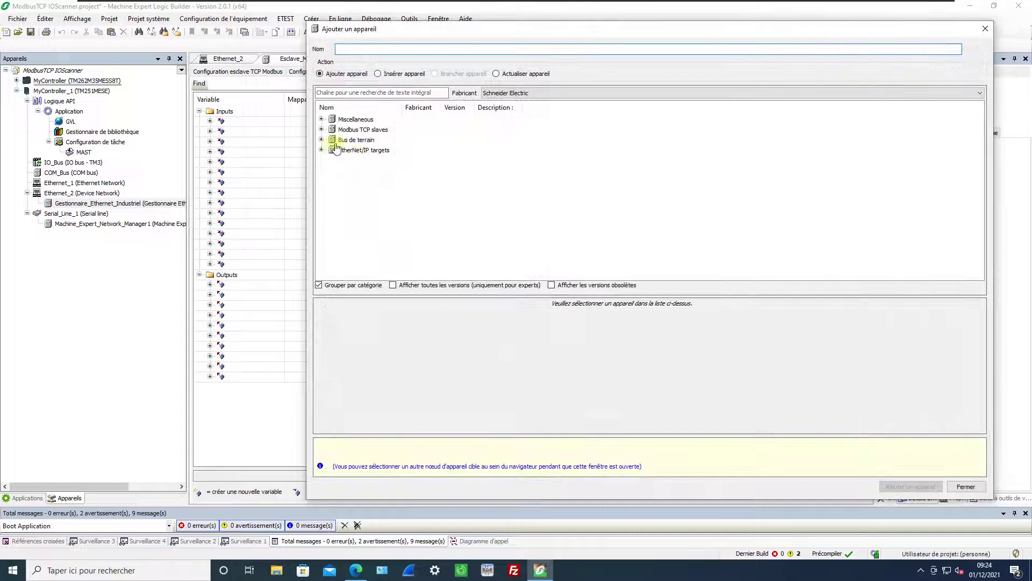
left_click(321, 129)
left_click(332, 211)
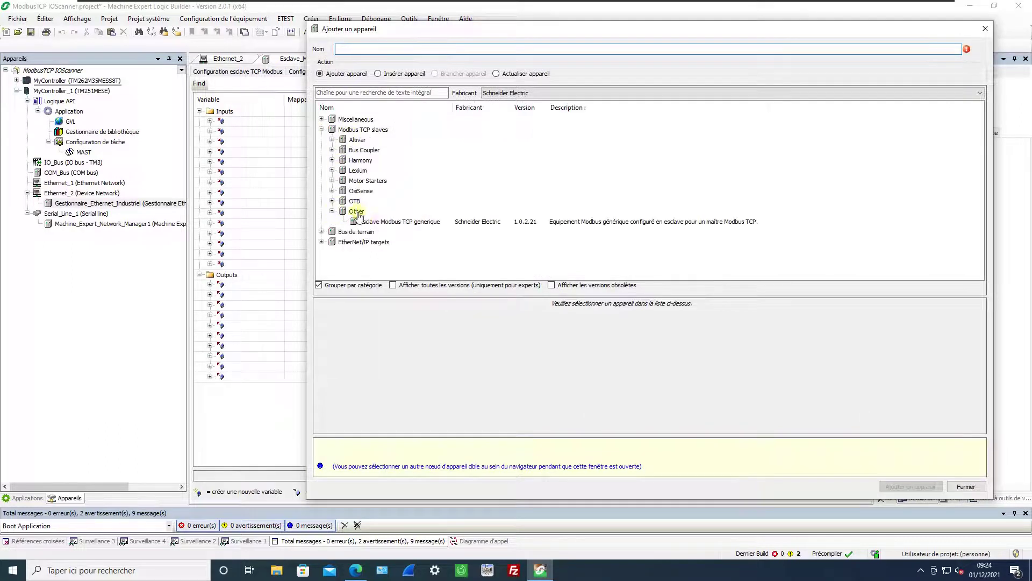
left_click(382, 220)
left_click(882, 485)
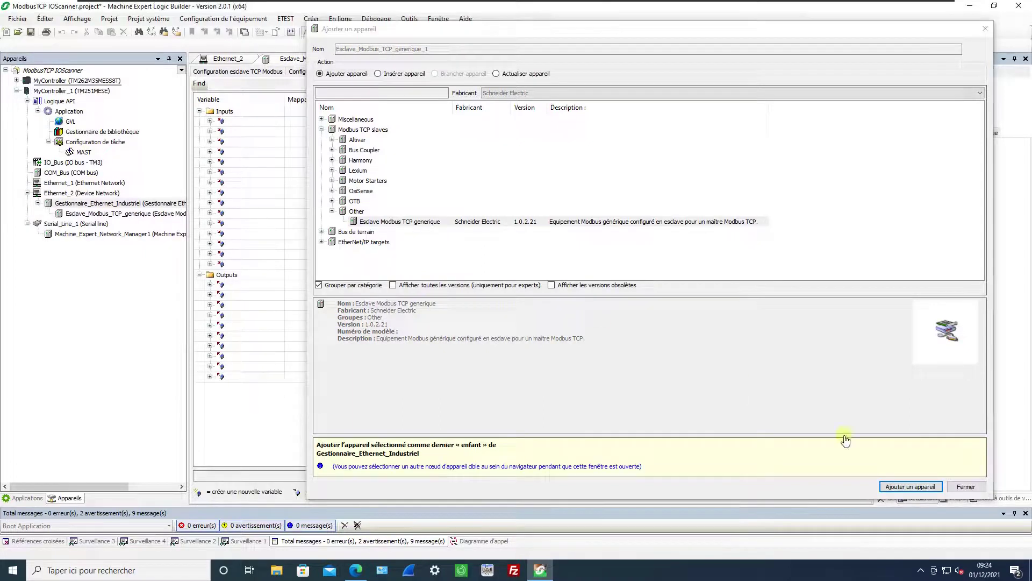
left_click(967, 486)
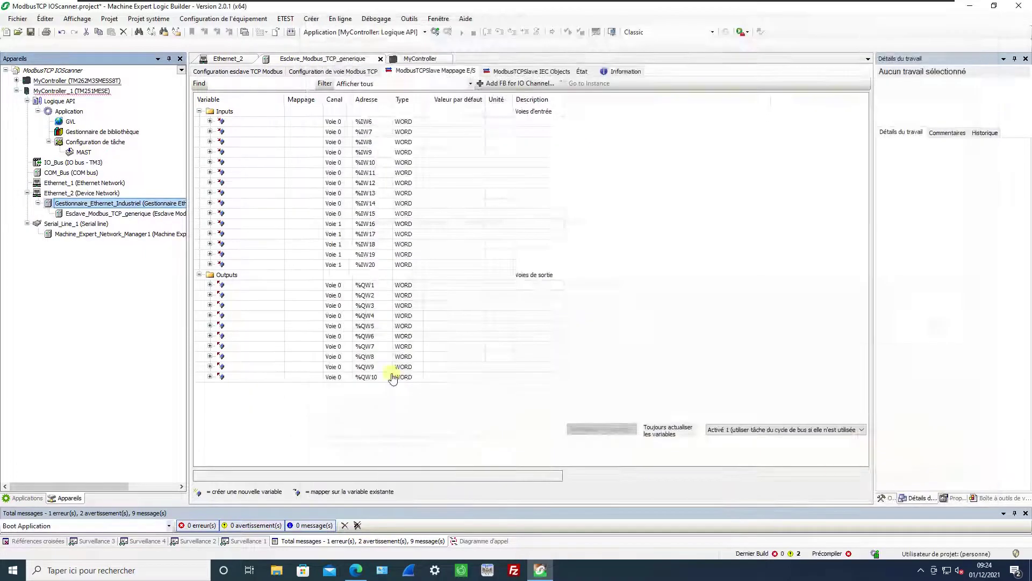
- Open the M251's generic Modbus TCP slave and add a channel with the default Read/Write Multiple Registers settings
double_click(105, 213)
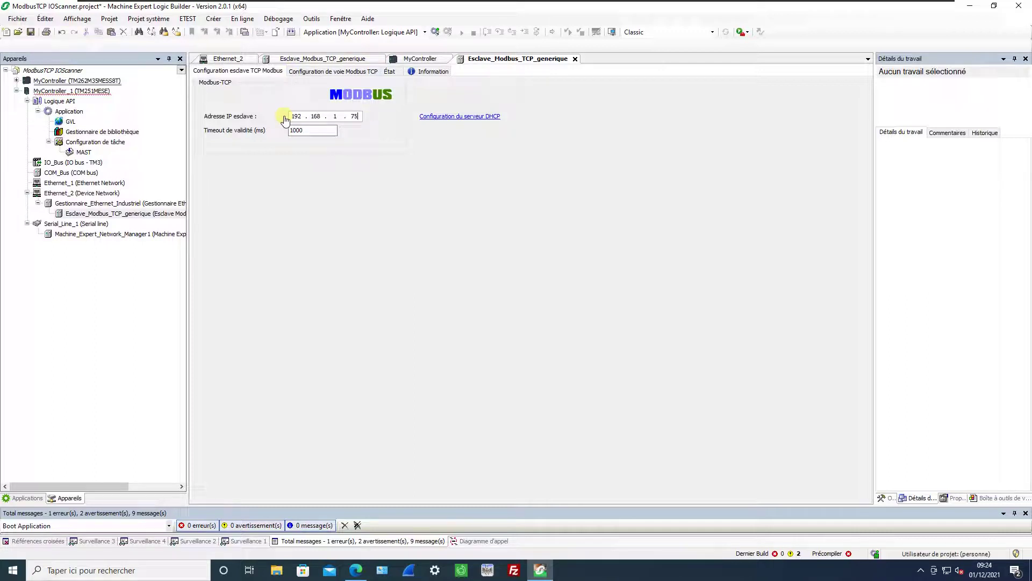
left_click(333, 71)
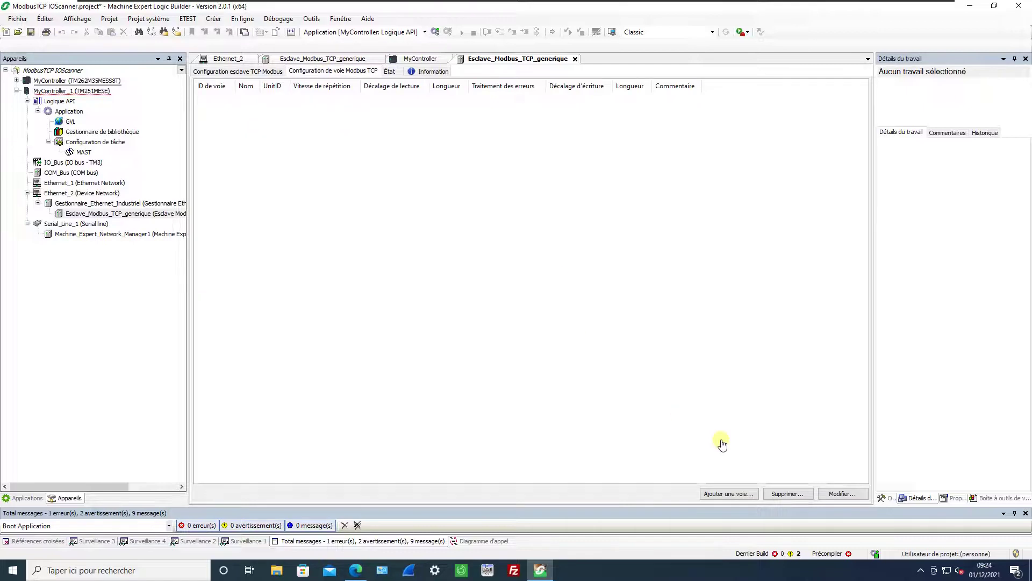
left_click(729, 493)
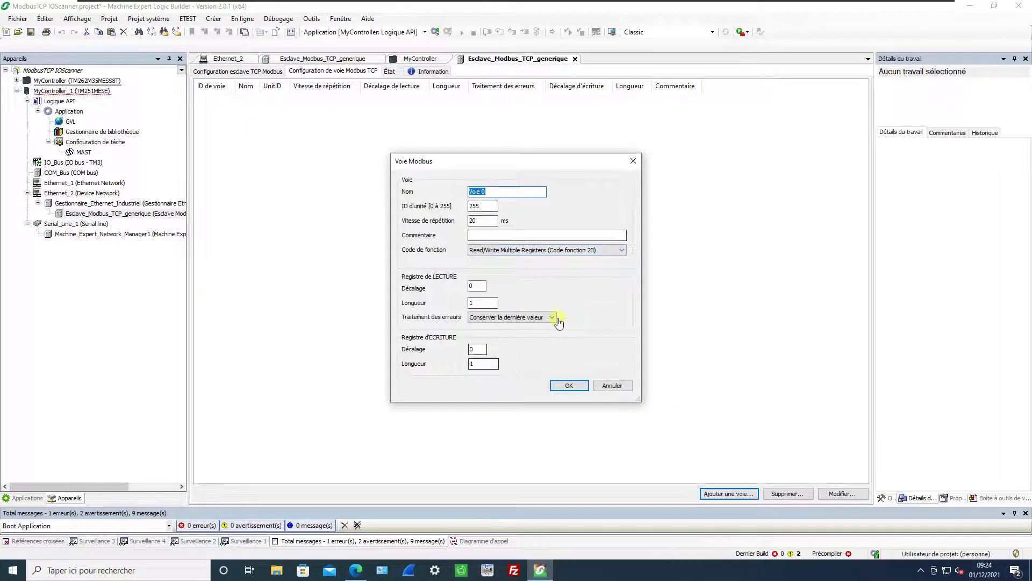
left_click(620, 386)
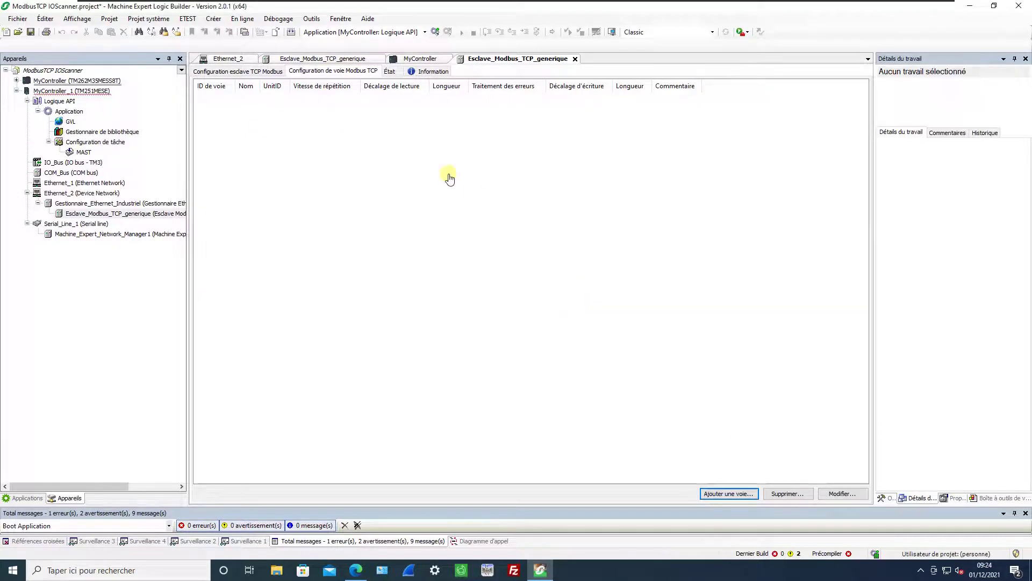
left_click(730, 493)
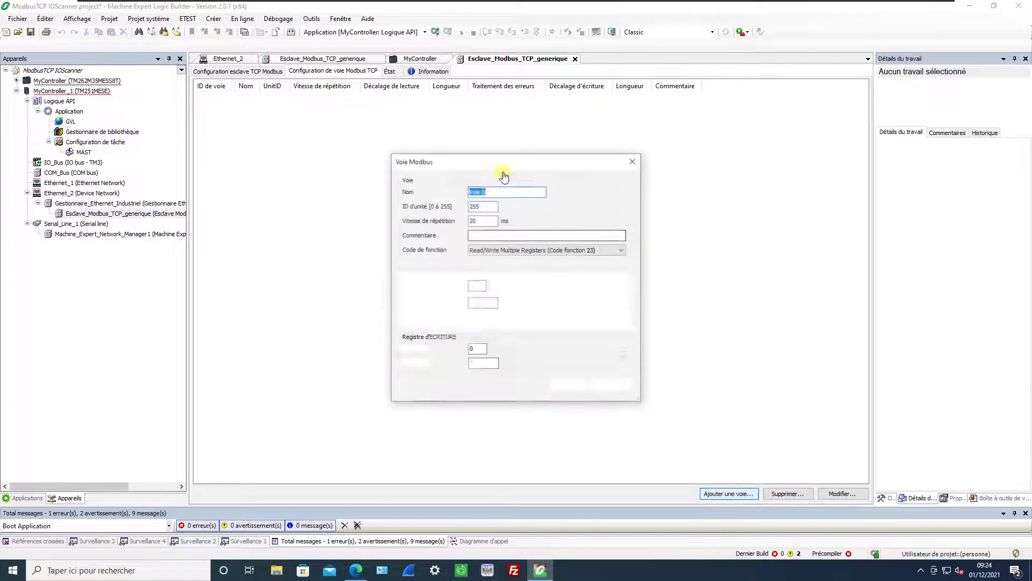
left_click(567, 386)
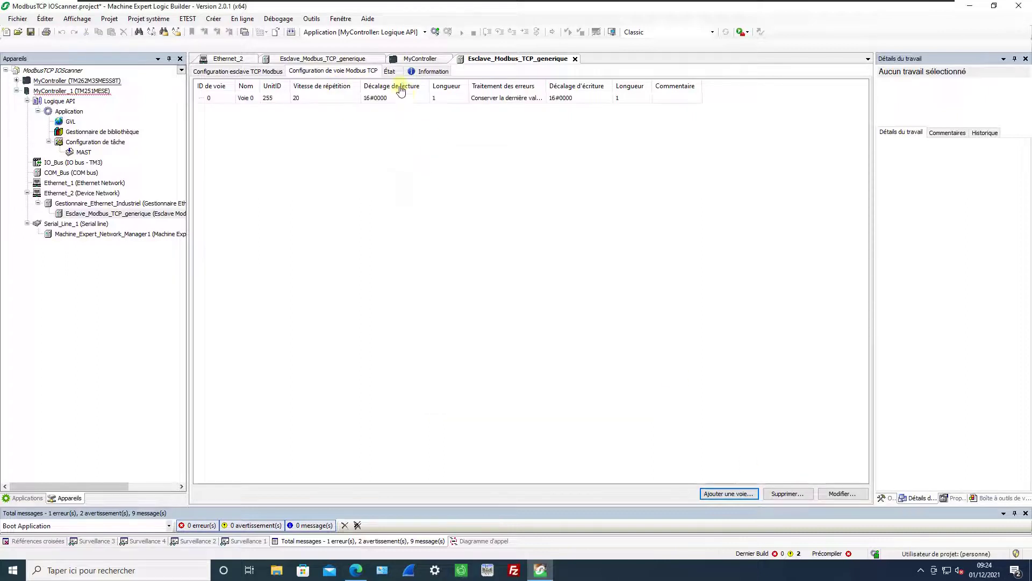
- Review the M251 slave's IP settings and examine the input and output addresses in its I/O mapping
left_click(255, 75)
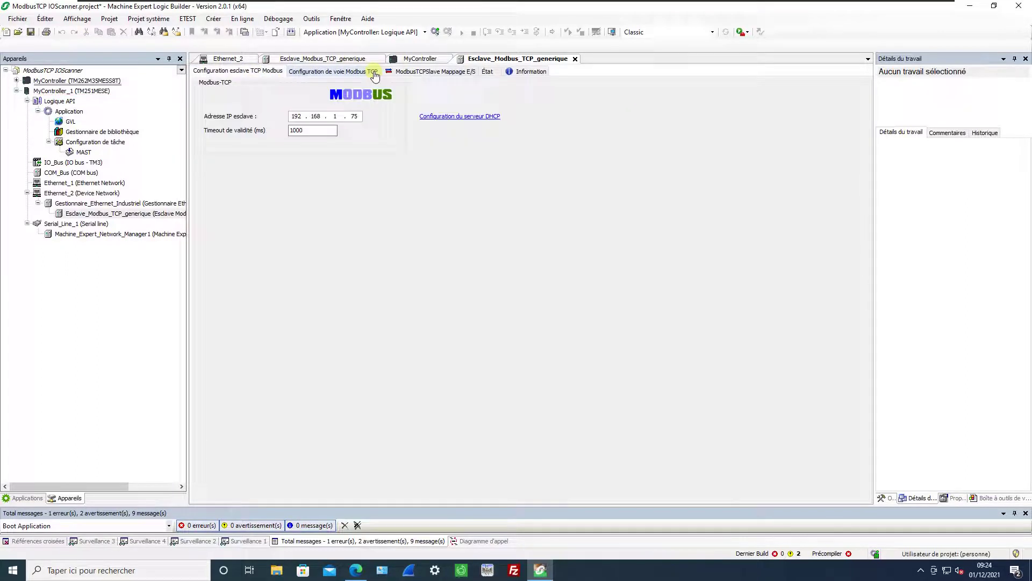
left_click(440, 72)
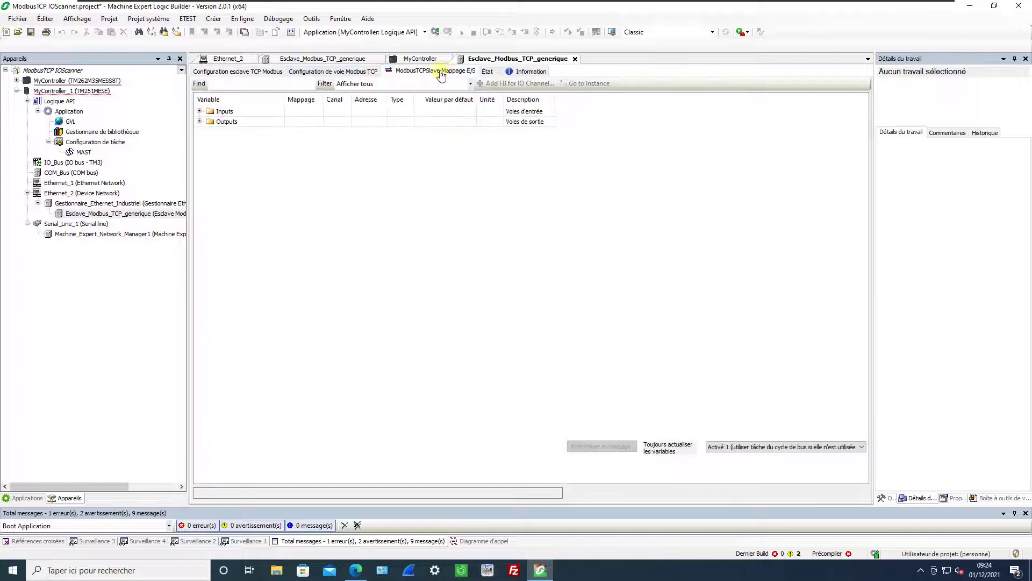
left_click(199, 121)
left_click(199, 111)
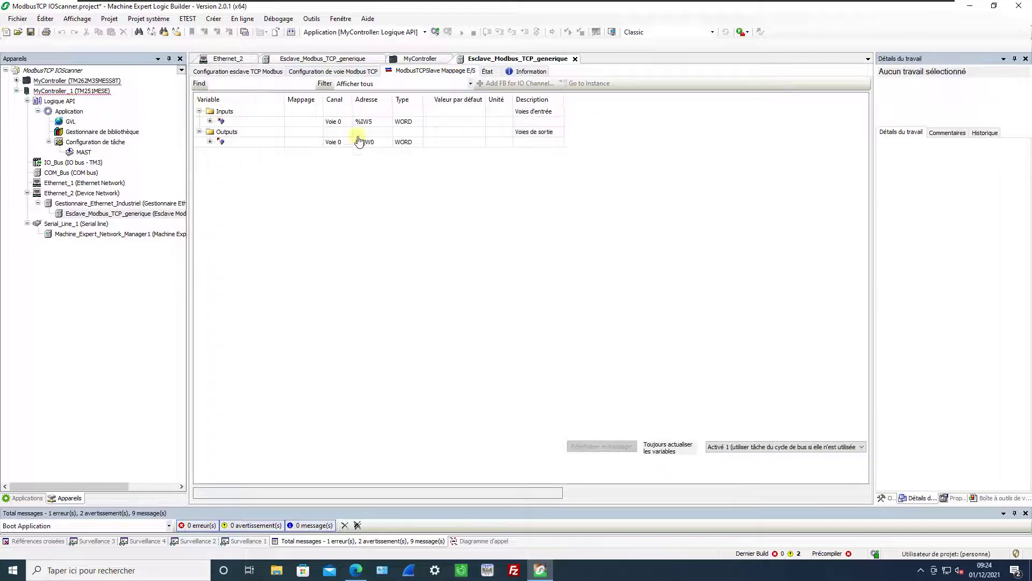
- Review the read and write register settings of the M251 slave's Voie 0 channel, then return to its I/O mapping
left_click(352, 72)
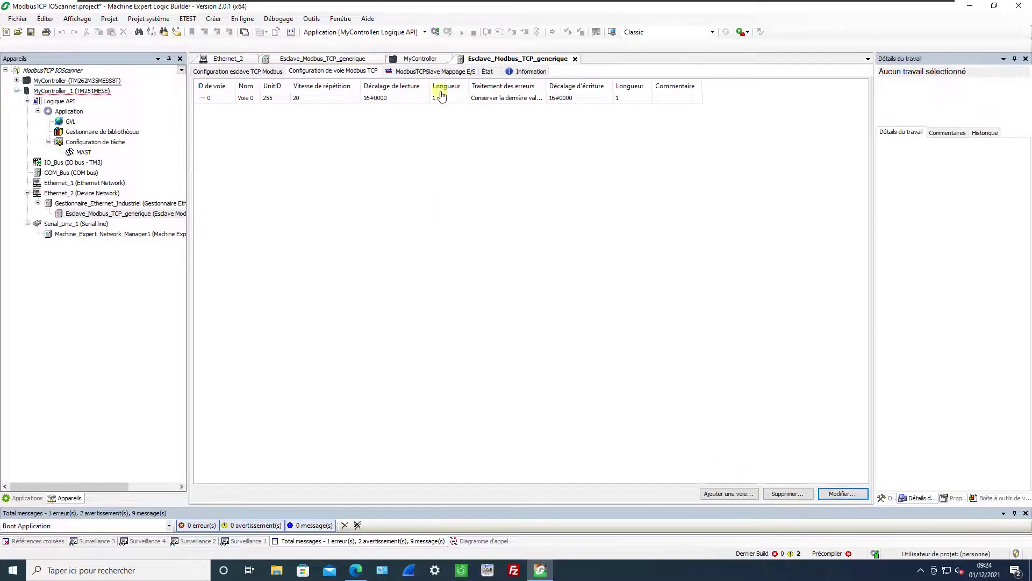
left_click(423, 100)
double_click(422, 100)
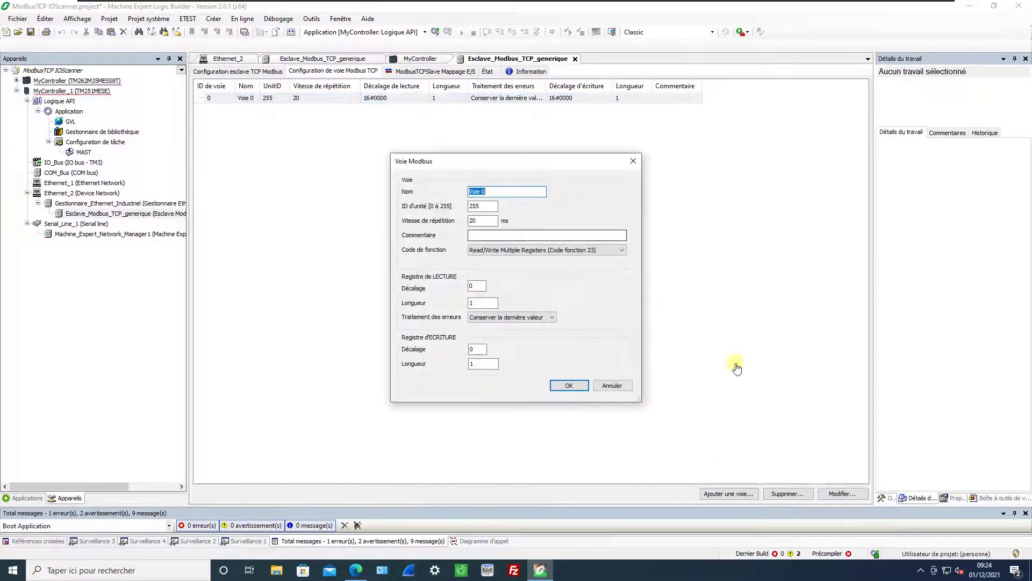
double_click(477, 302)
left_click(569, 385)
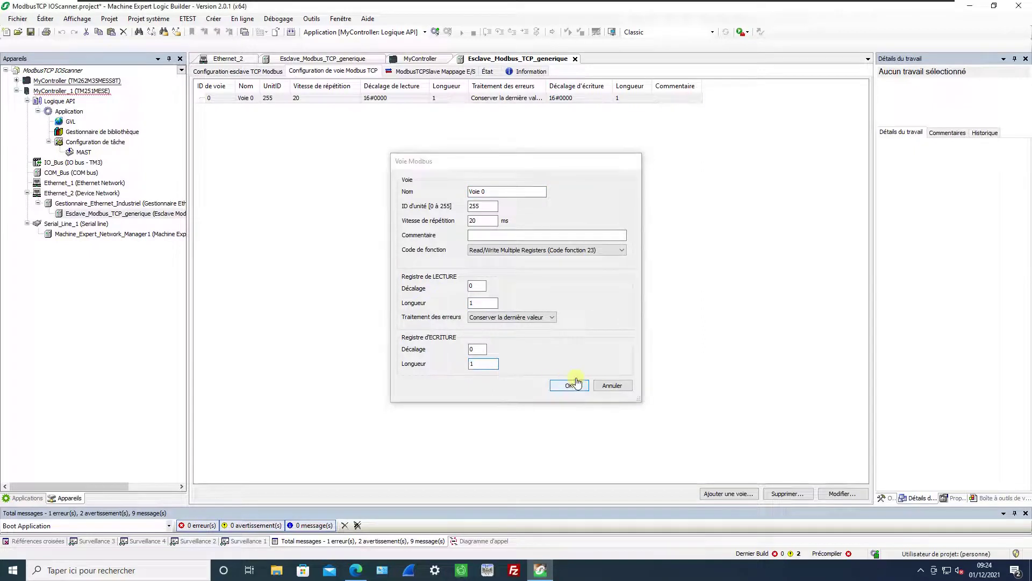
left_click(426, 72)
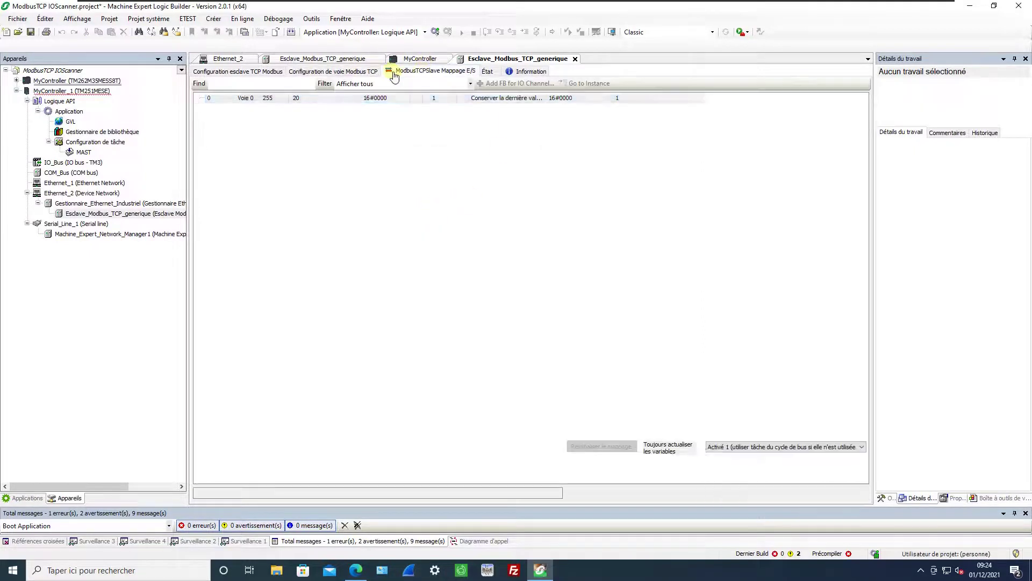
- In the TM262 slave's I/O mapping, widen the Variable column and map a new variable MW0_Simulateur to input %IW6
left_click(323, 61)
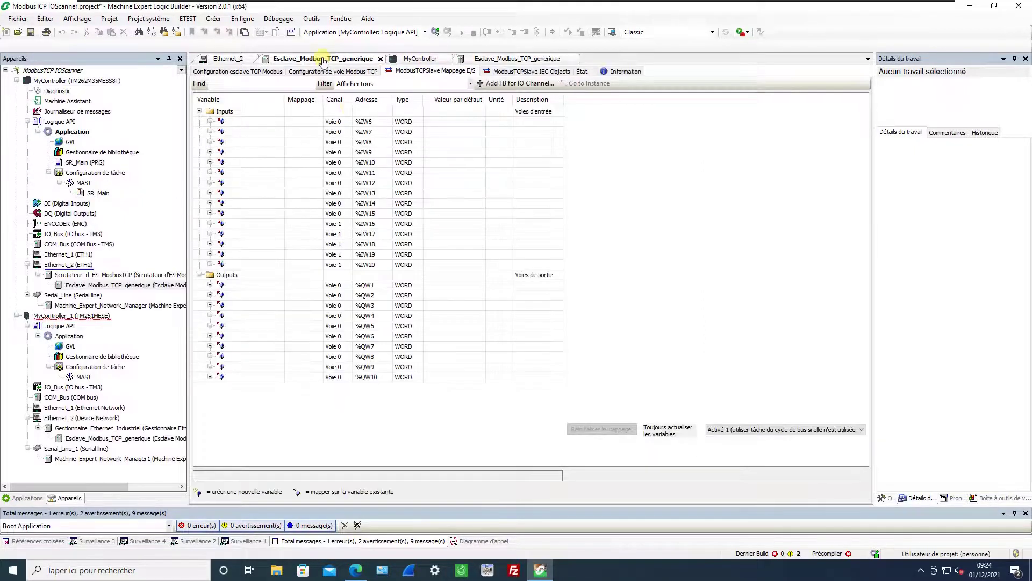
left_click_drag(285, 102, 345, 103)
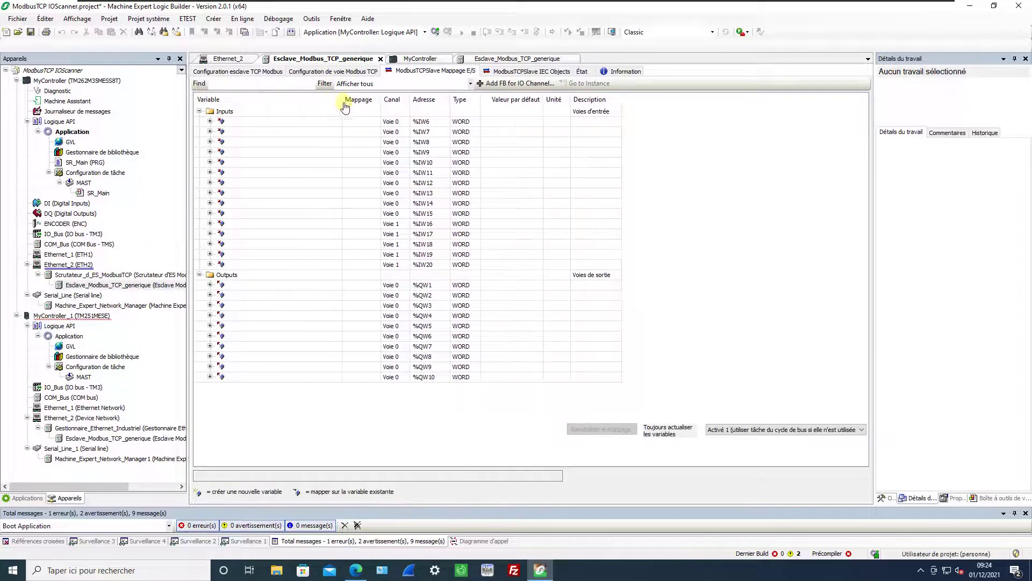
double_click(272, 121)
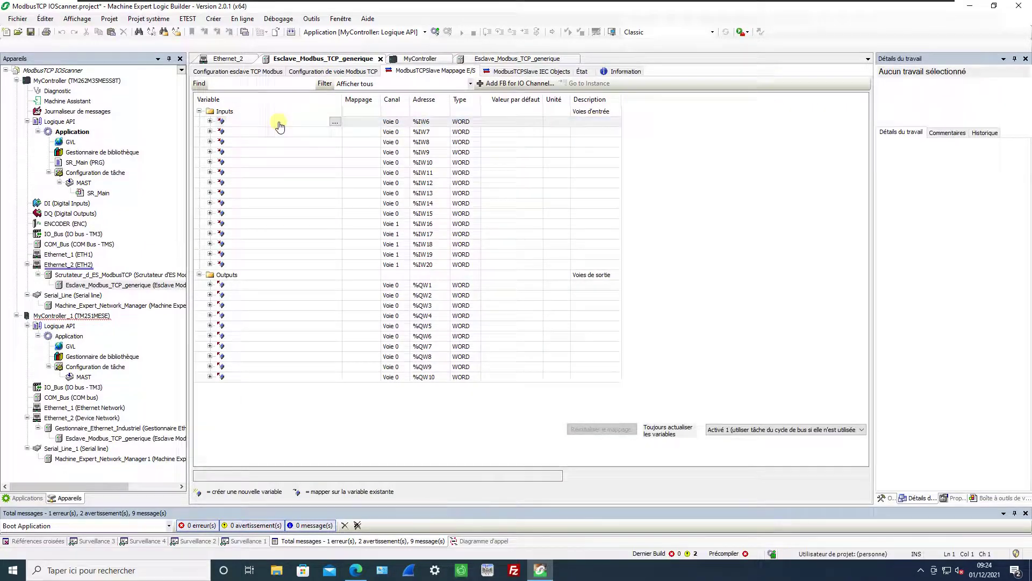
type("Vo")
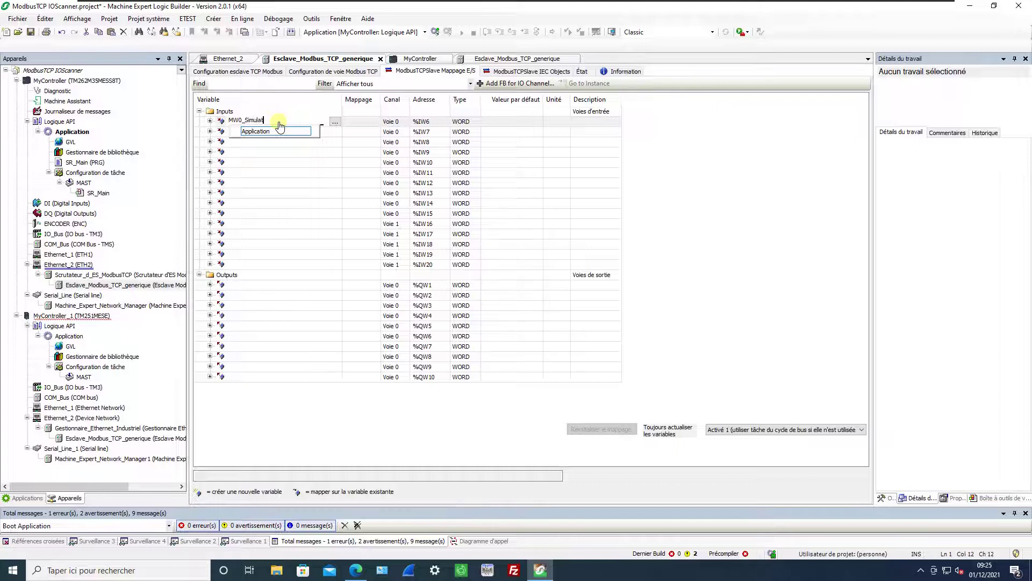
key("Return")
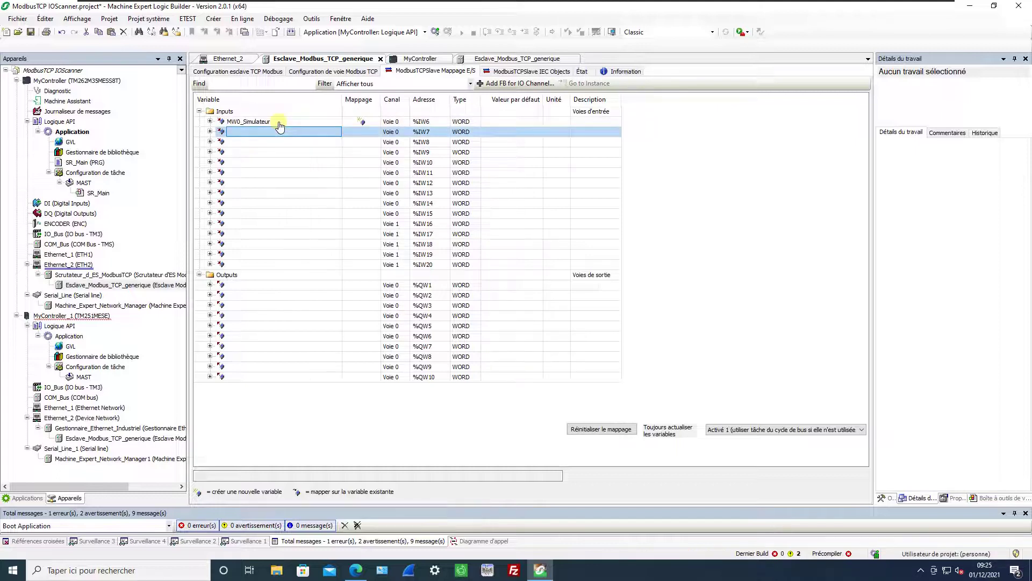
left_click(276, 122)
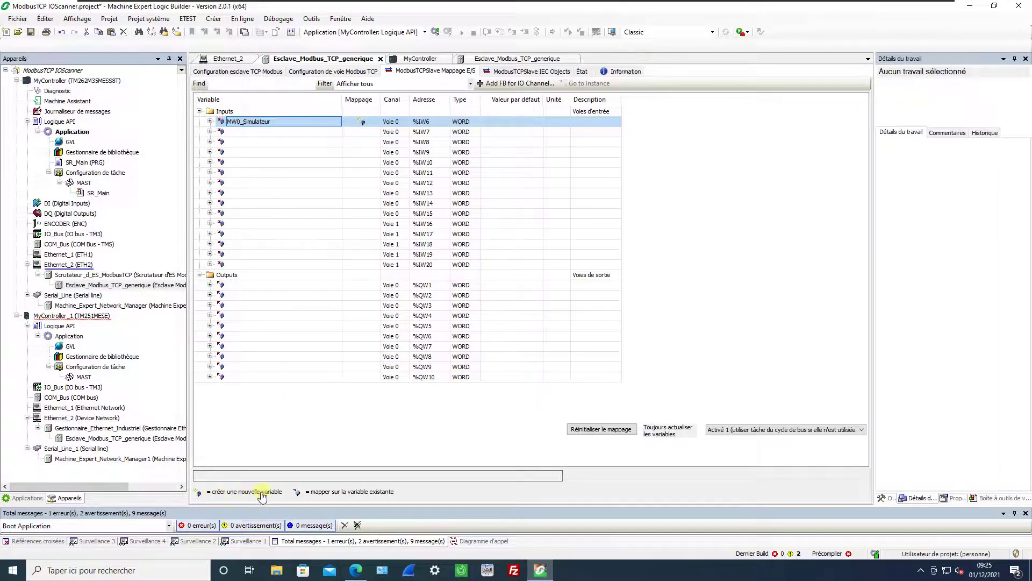
- Enlarge the messages area, display the Surveillance 1 watch list there, and open the TM262's SR_Main program
left_click_drag(265, 510, 293, 369)
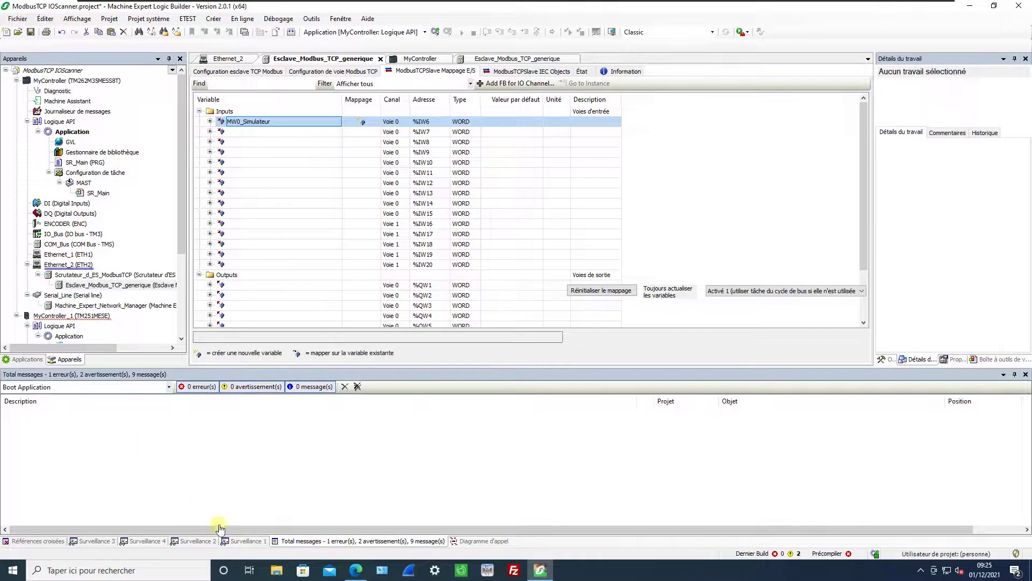
left_click(241, 541)
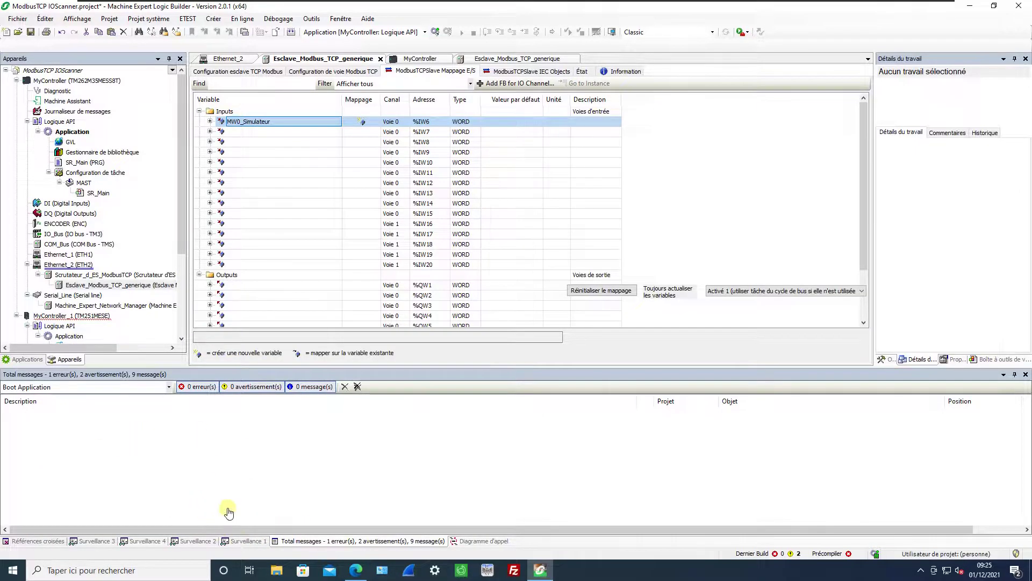
double_click(80, 162)
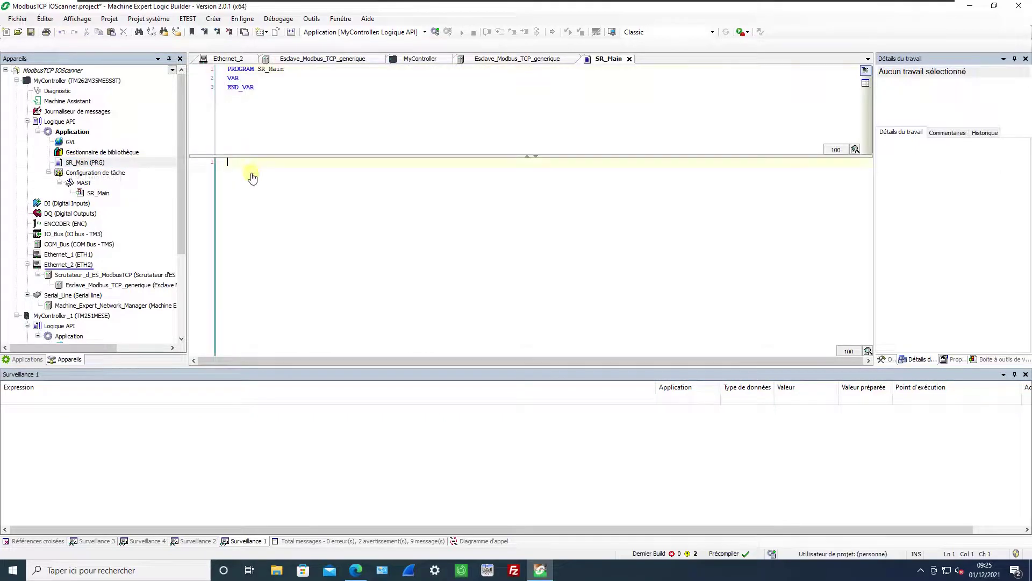
- Write the statement MW0_Simulateur; in the body of the TM262's SR_Main program
type("MW0")
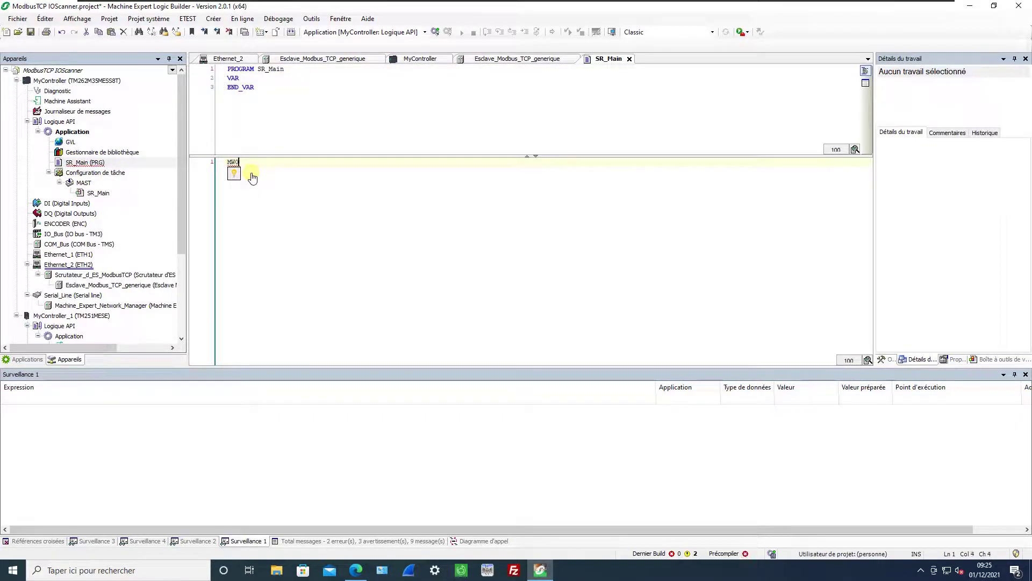
type("_Simulateur")
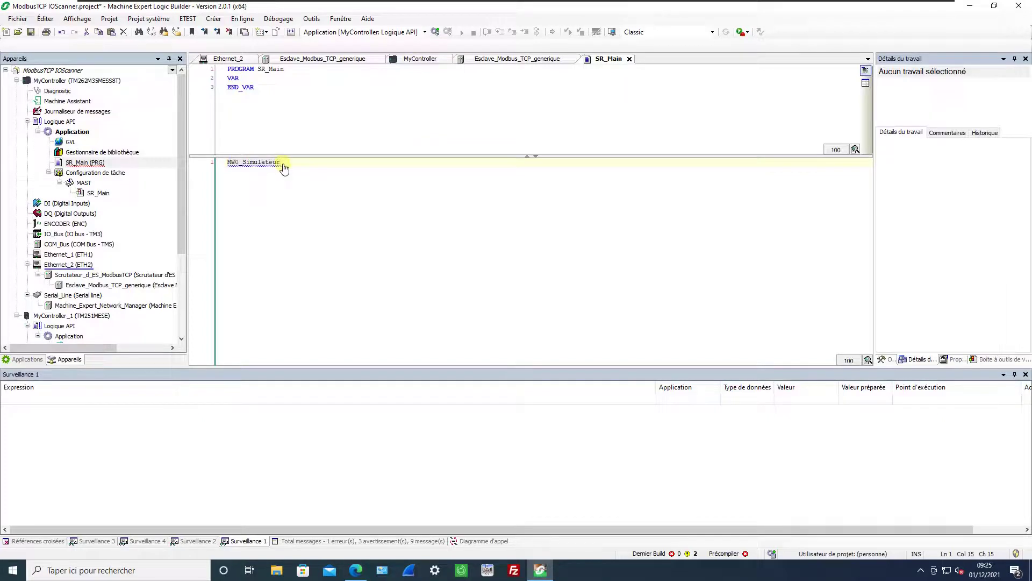
type(";")
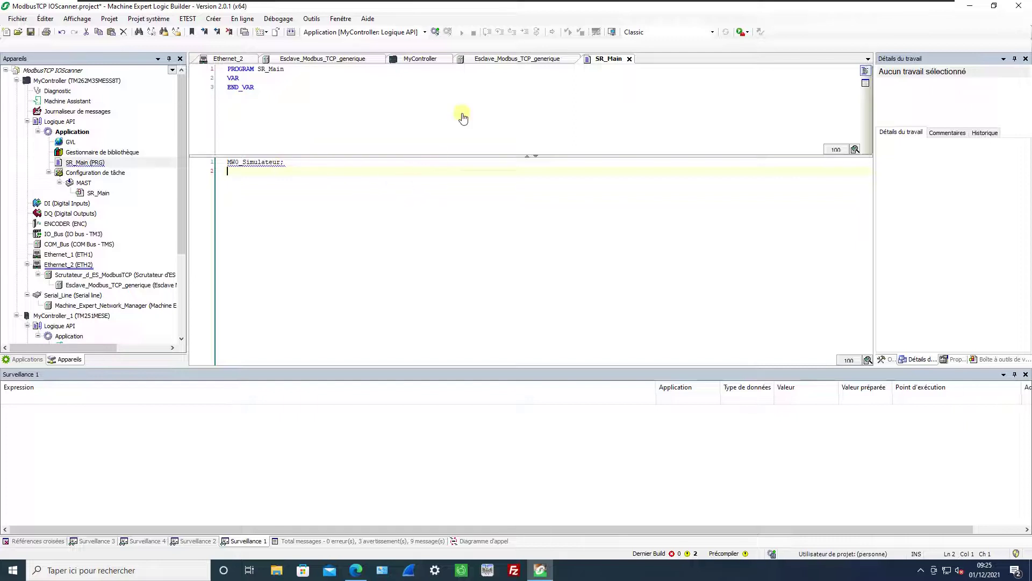
- In the M251 slave's I/O mapping, map a new variable MW_Simulateur to input %IW5
left_click(500, 59)
double_click(245, 121)
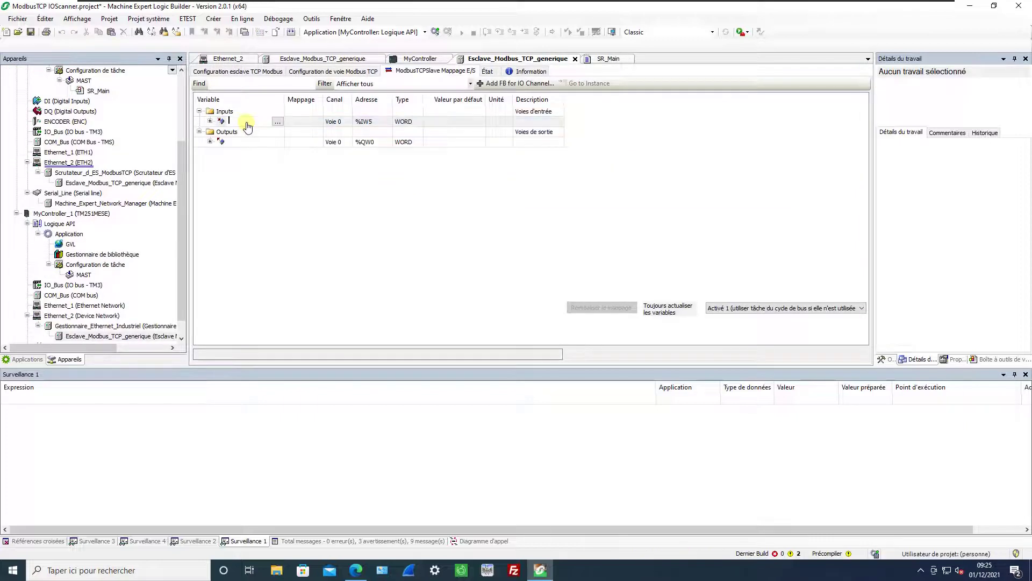
type("MW")
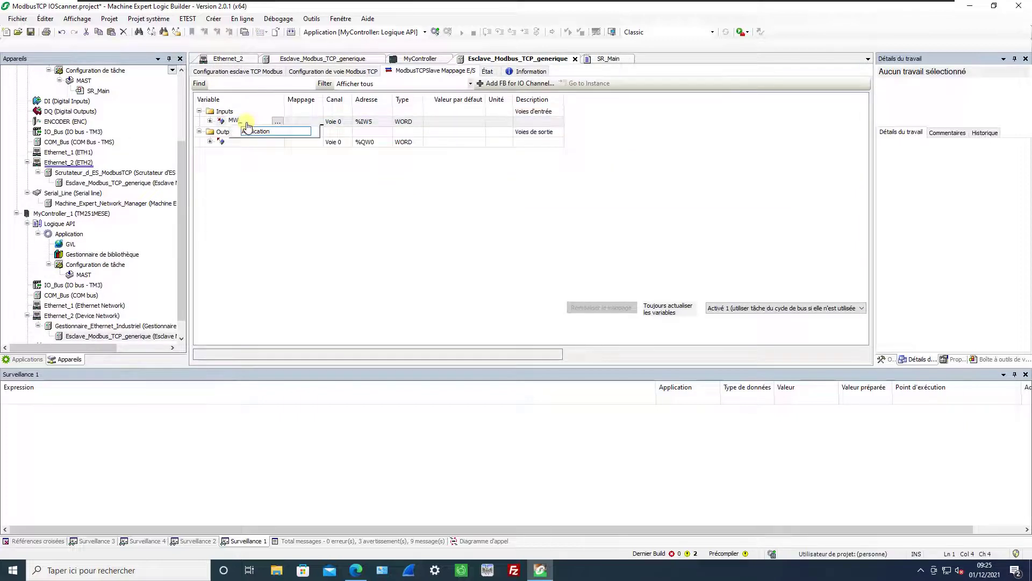
type("_simulatuer")
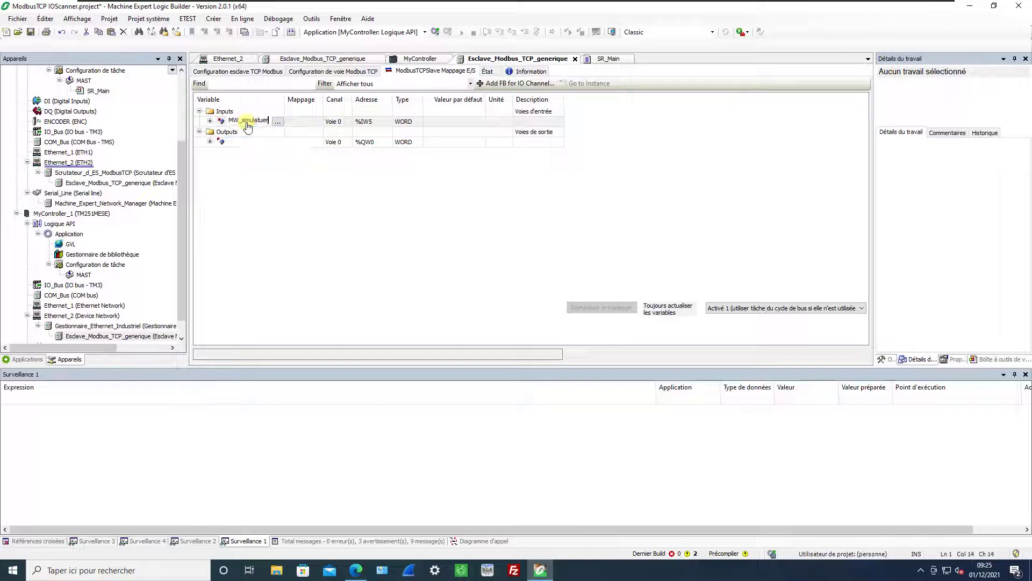
key("Return")
left_click(263, 123)
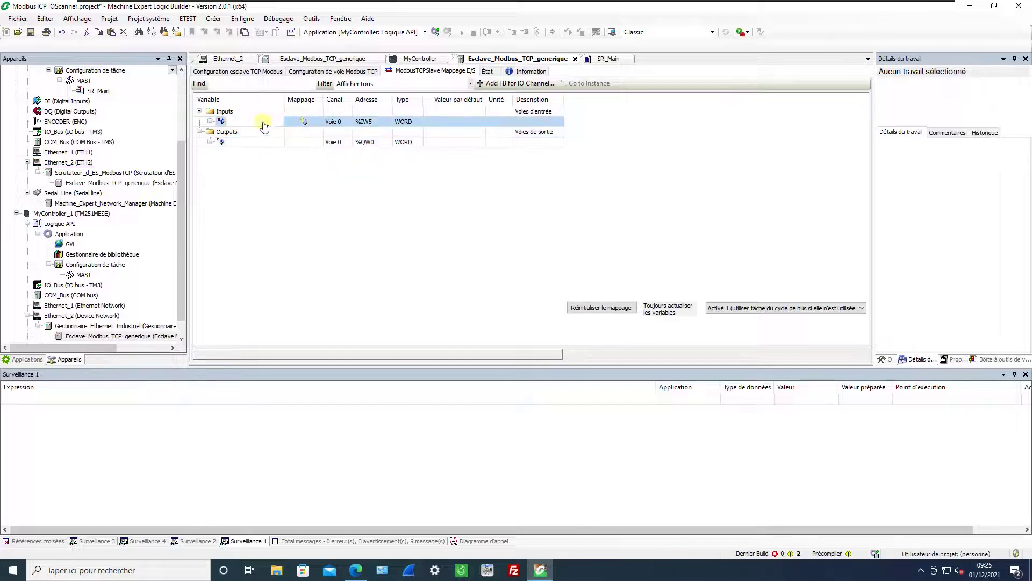
type("ulateur")
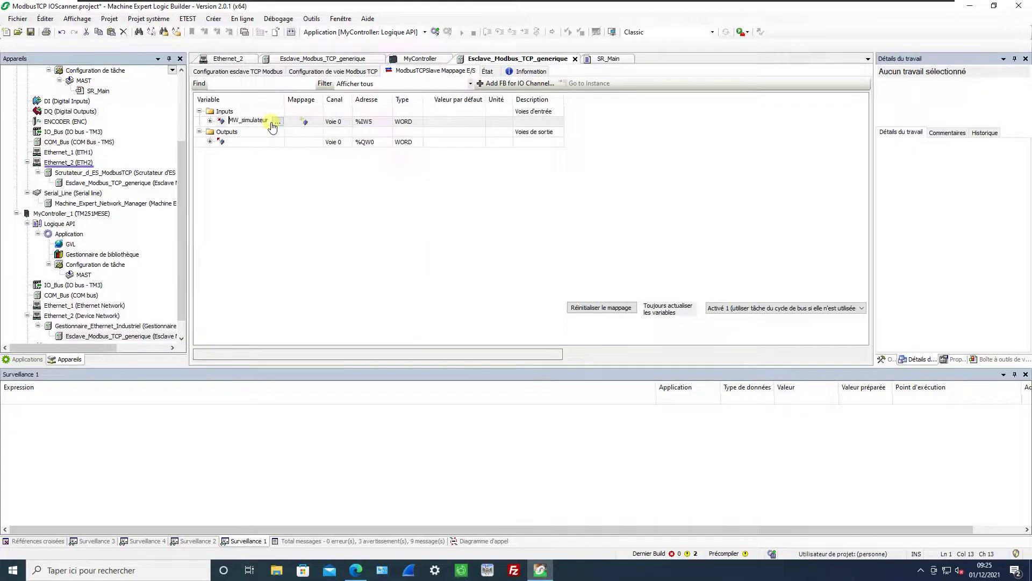
type("Si")
key("Return")
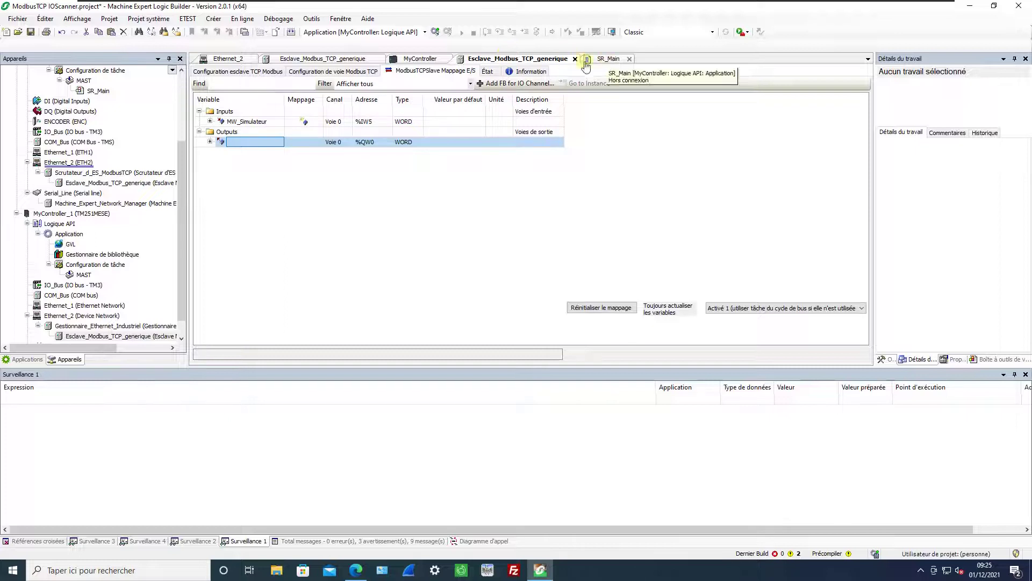
- Add a Structured Text program named POU to the TM251 application
right_click(69, 234)
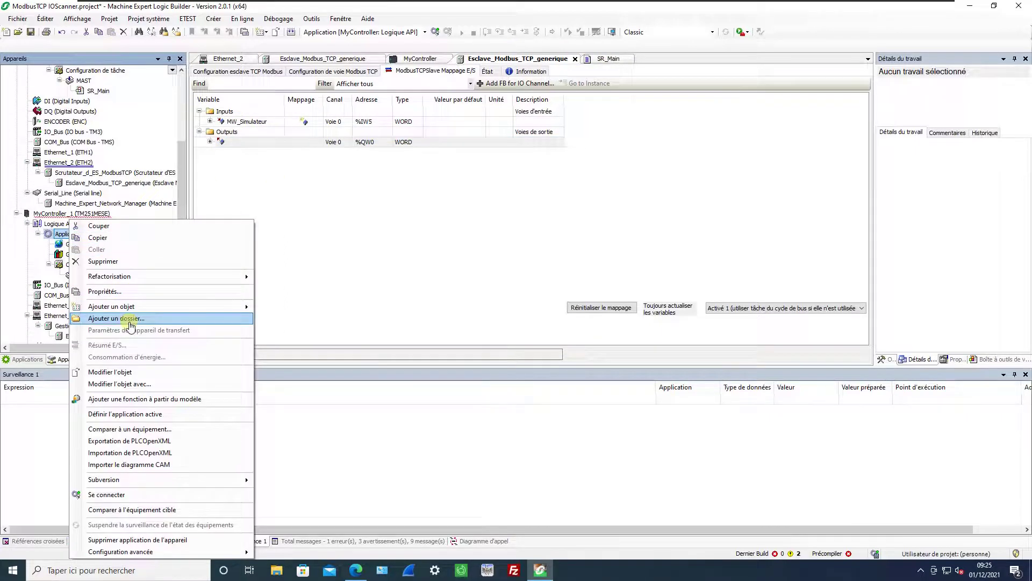
mouse_move(200, 306)
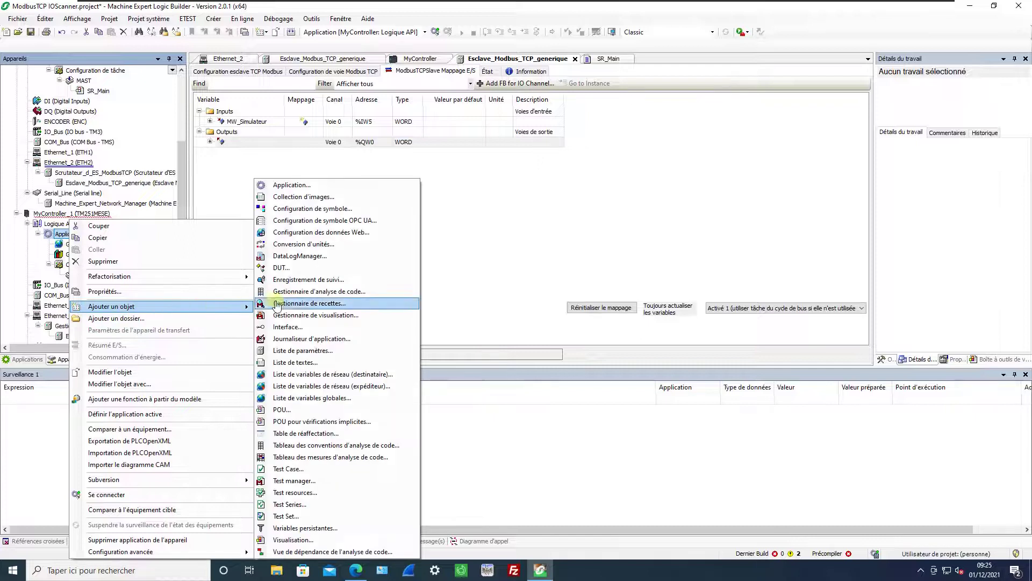
left_click(298, 410)
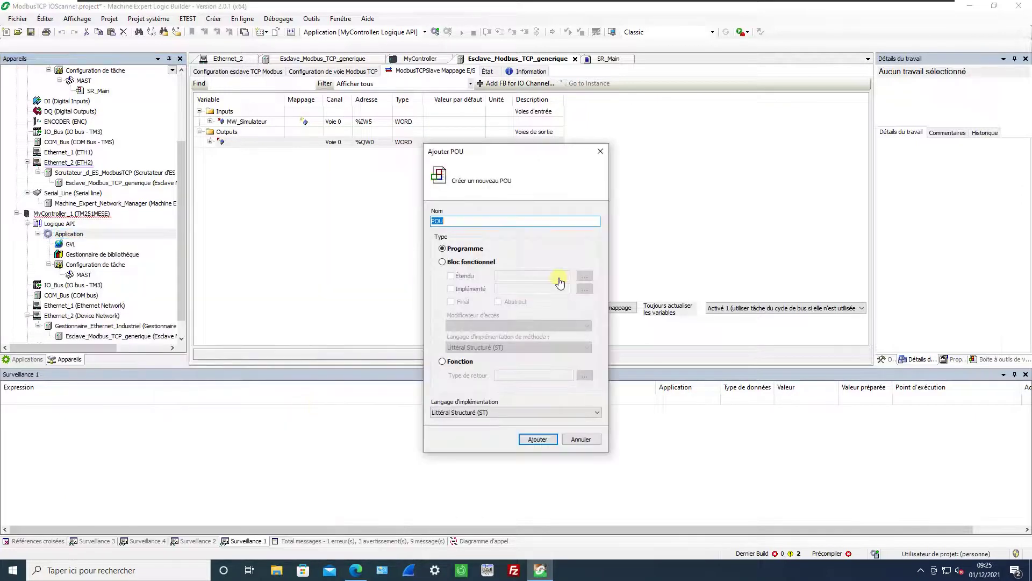
left_click(538, 439)
left_click(282, 181)
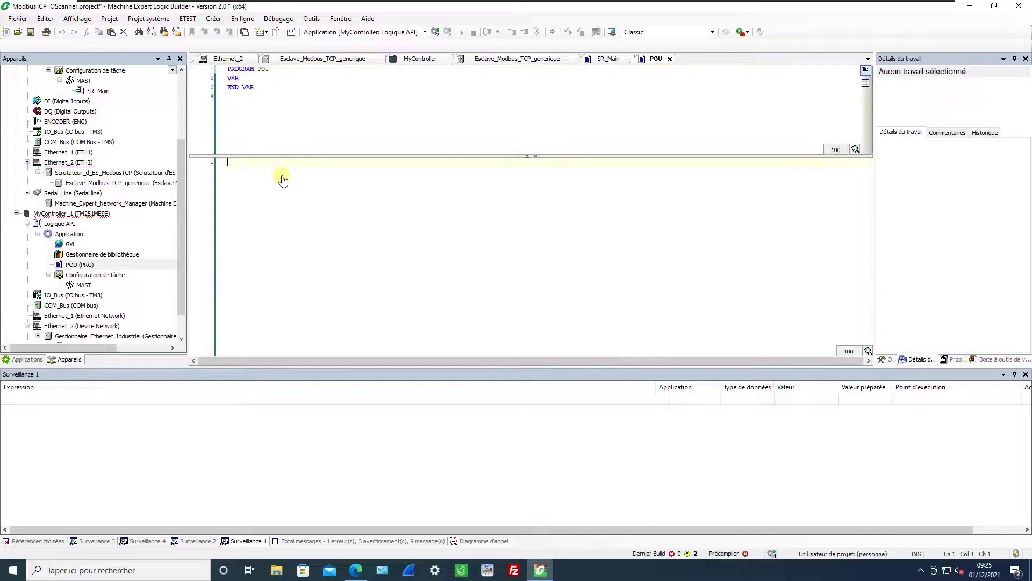
type("MW0")
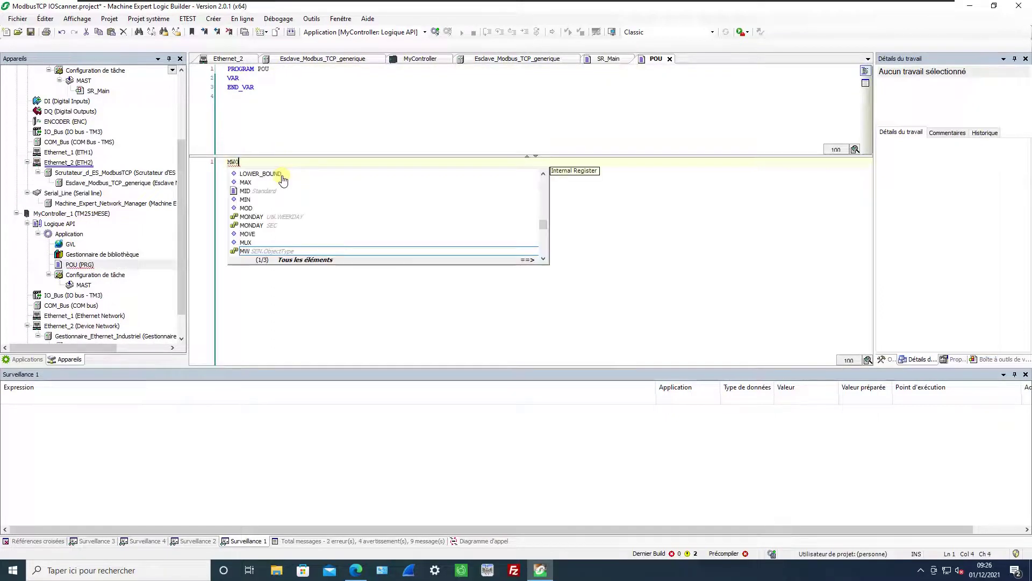
left_click(543, 259)
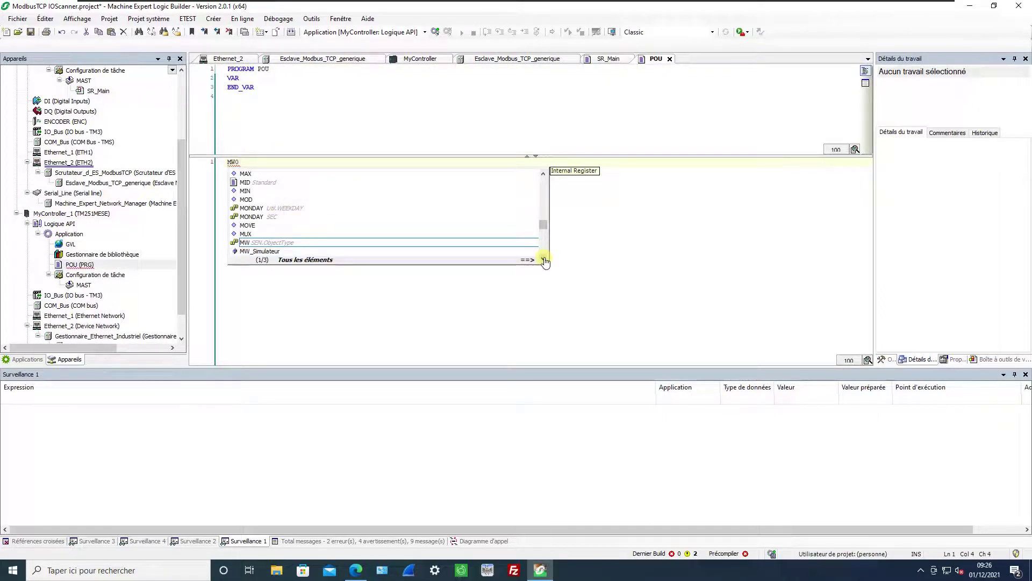
left_click(543, 259)
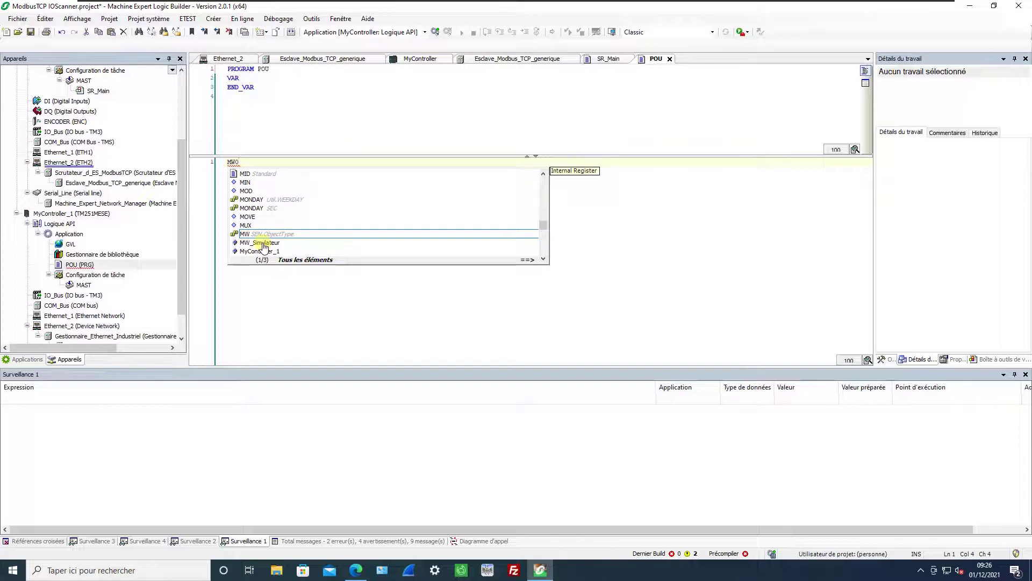
- Rename the M251 slave's %IW5 variable to MW0_Simulateur and apply the refactoring to all project references
left_click(603, 59)
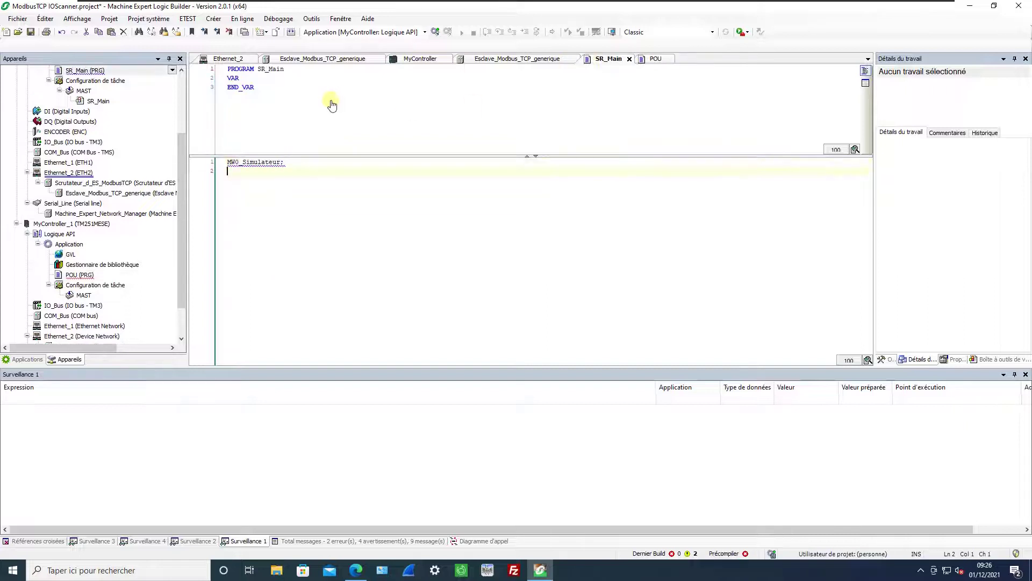
left_click(495, 60)
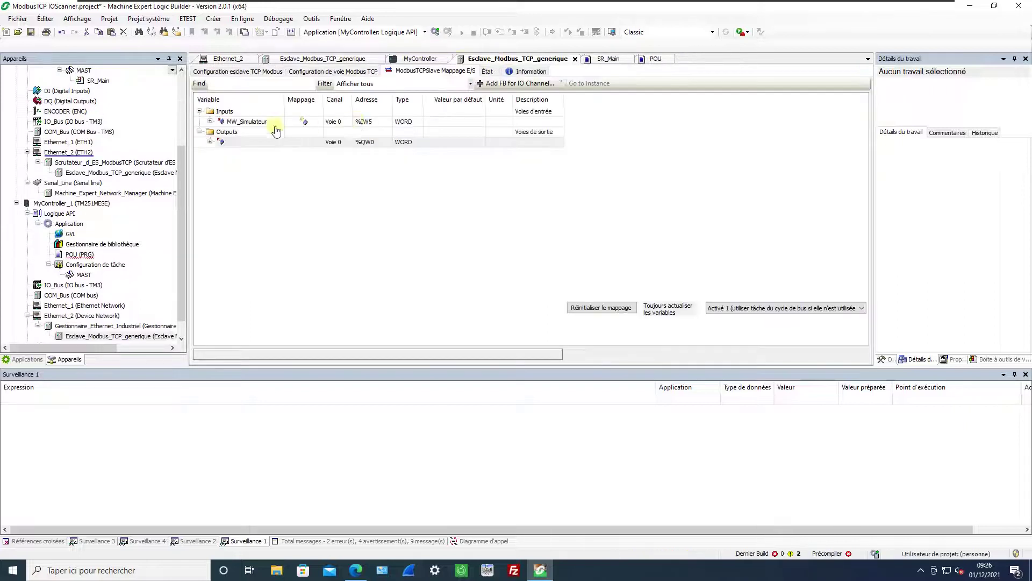
double_click(237, 121)
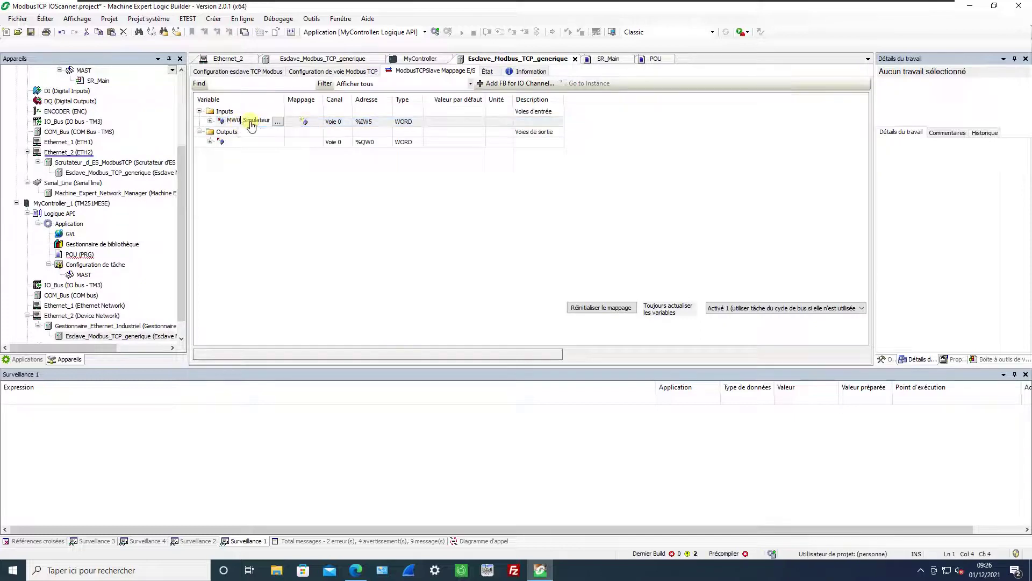
key("Return")
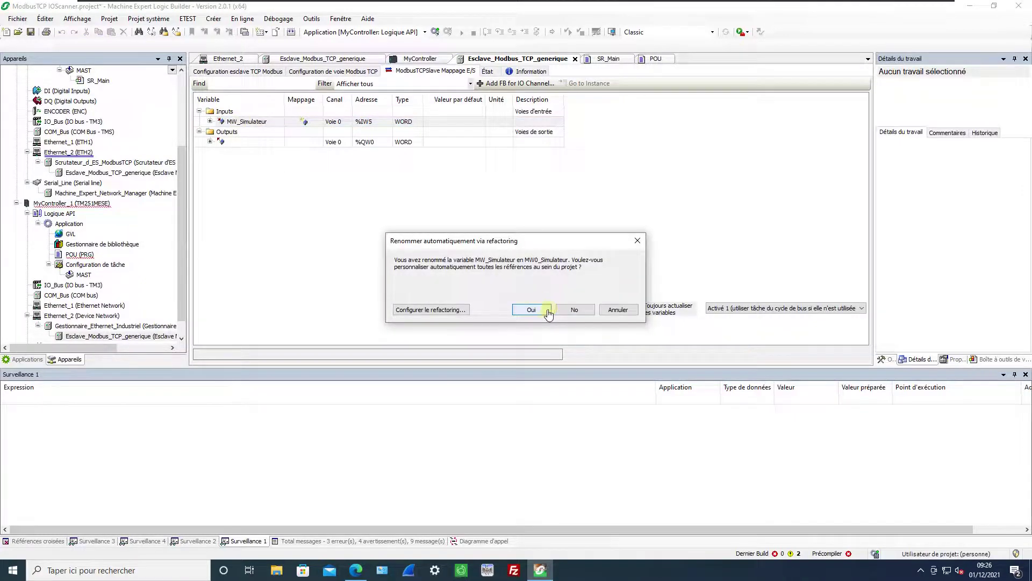
left_click(547, 311)
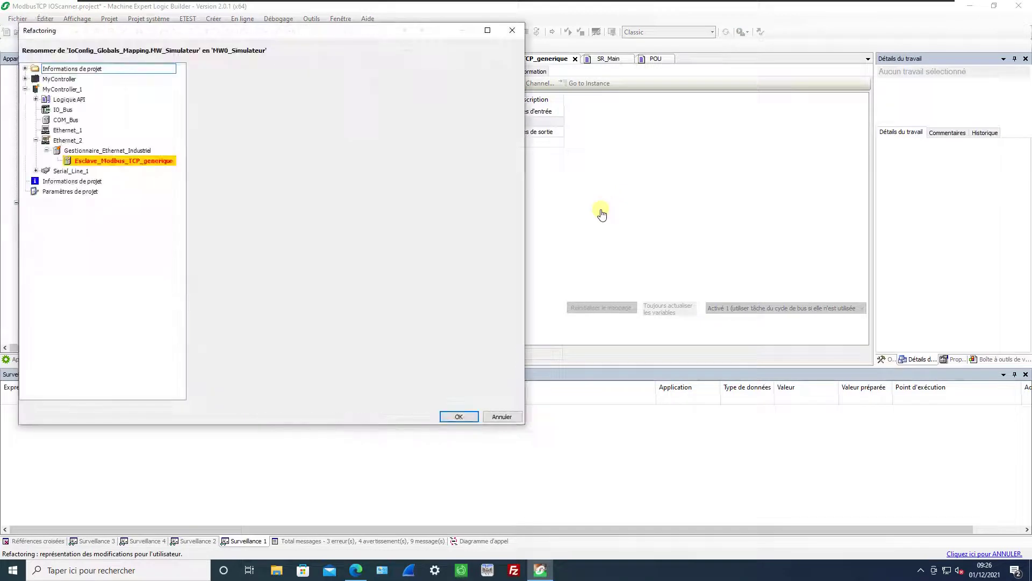
left_click(459, 417)
- Replace the text in the TM251 POU program's body with MW0_Simulateur
left_click(654, 59)
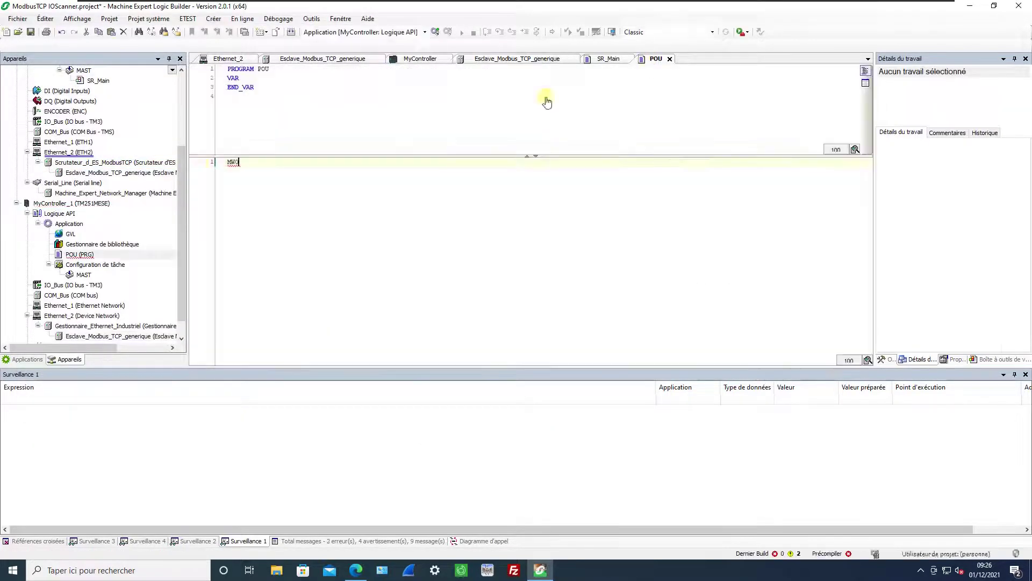
left_click_drag(249, 166, 194, 165)
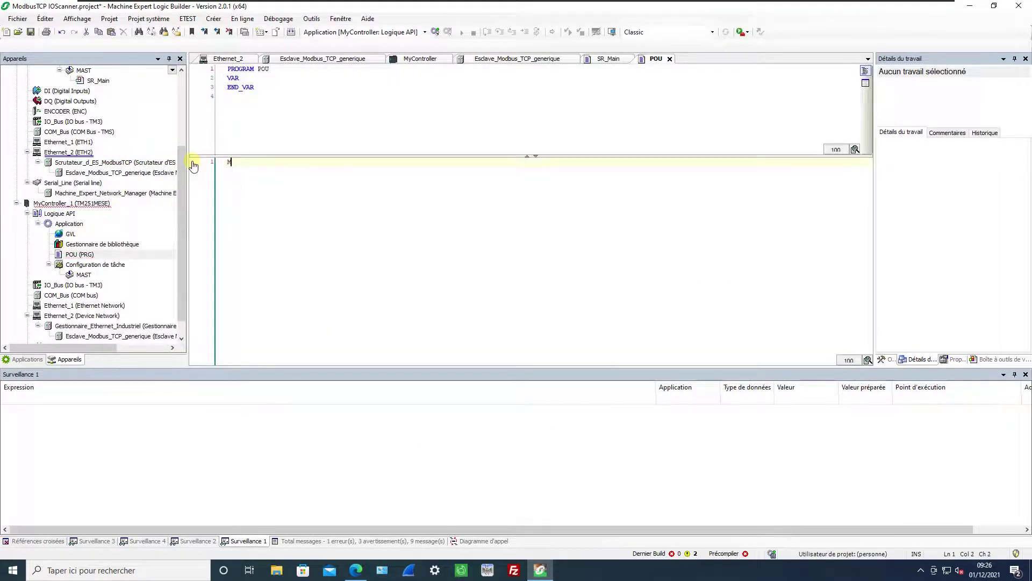
type("MW0_Simulateur")
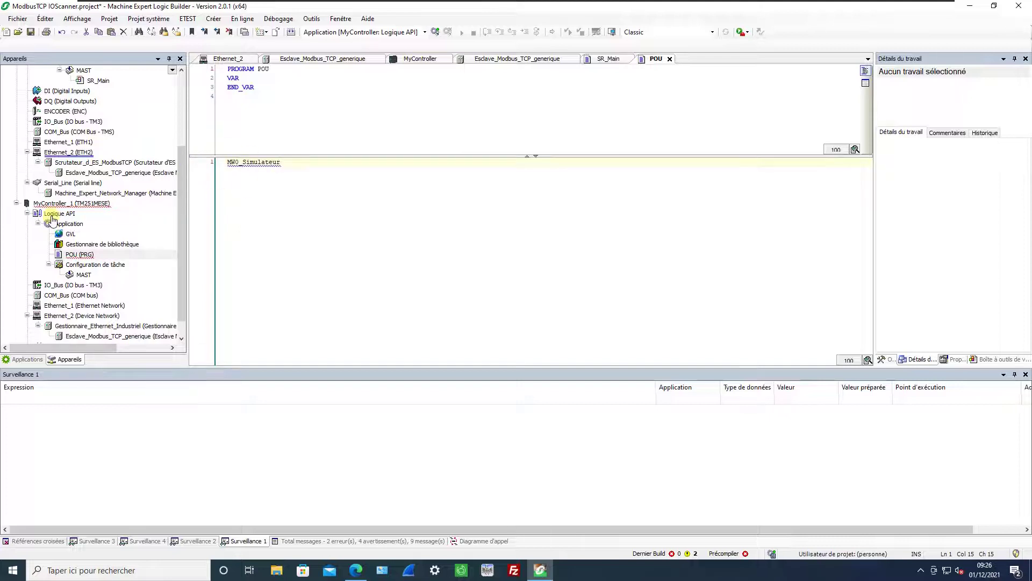
- Collapse both existing controllers in the device tree and add a TM241CE24T/U controller named MyController_2 to the project
scroll(22, 183, "up", 4)
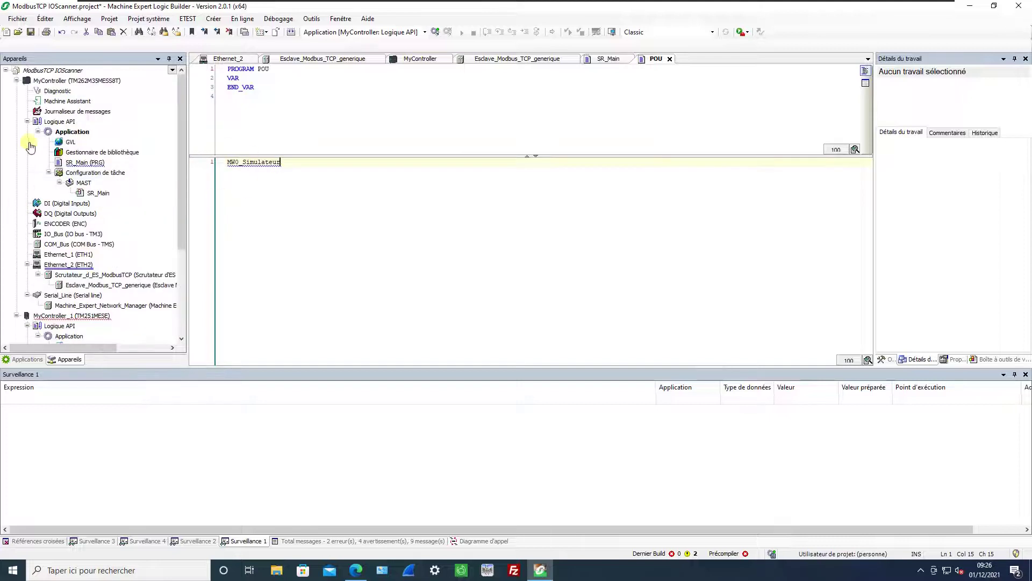
left_click(16, 81)
left_click(16, 91)
right_click(63, 70)
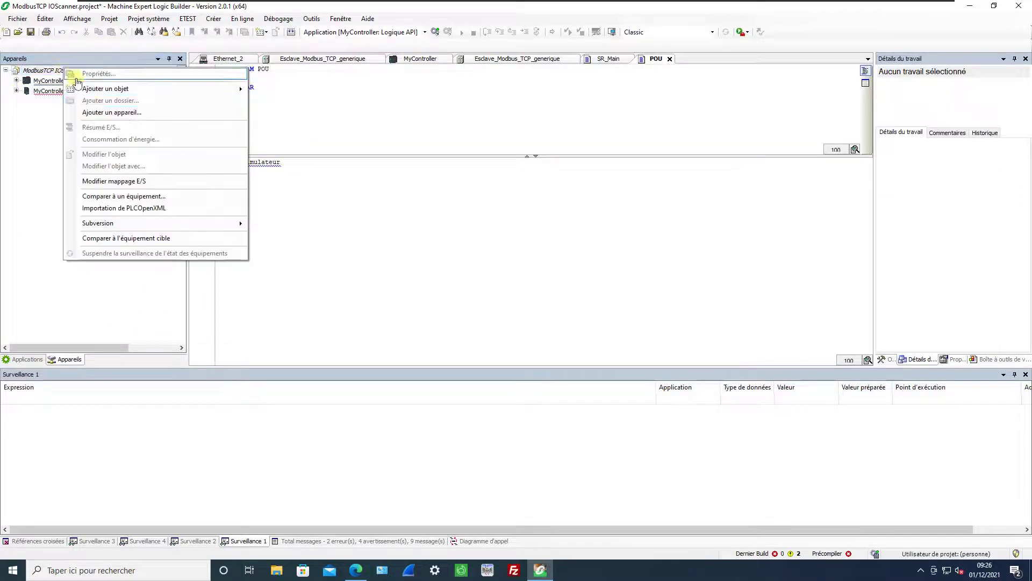
left_click(99, 113)
left_click(390, 93)
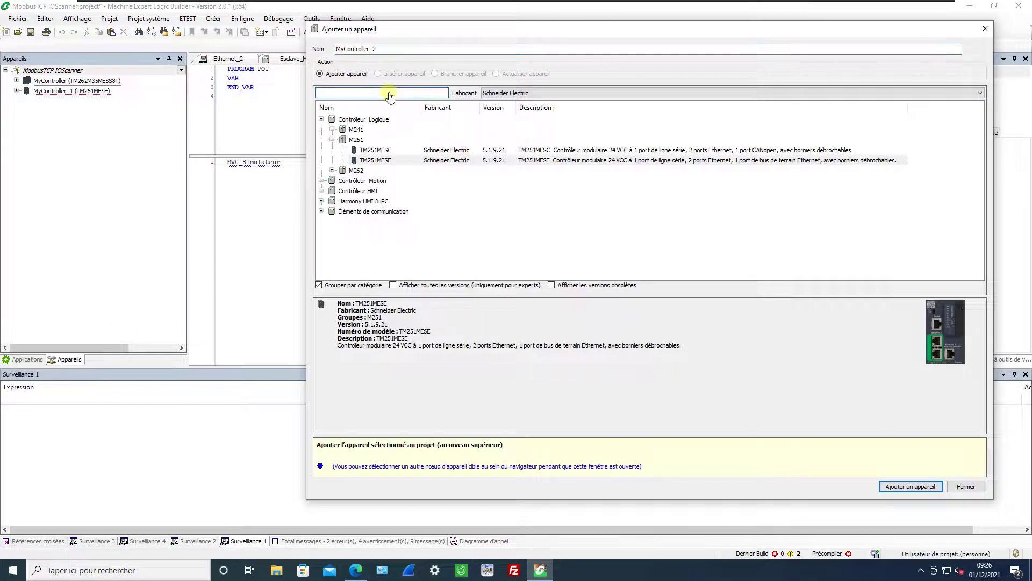
type("M241")
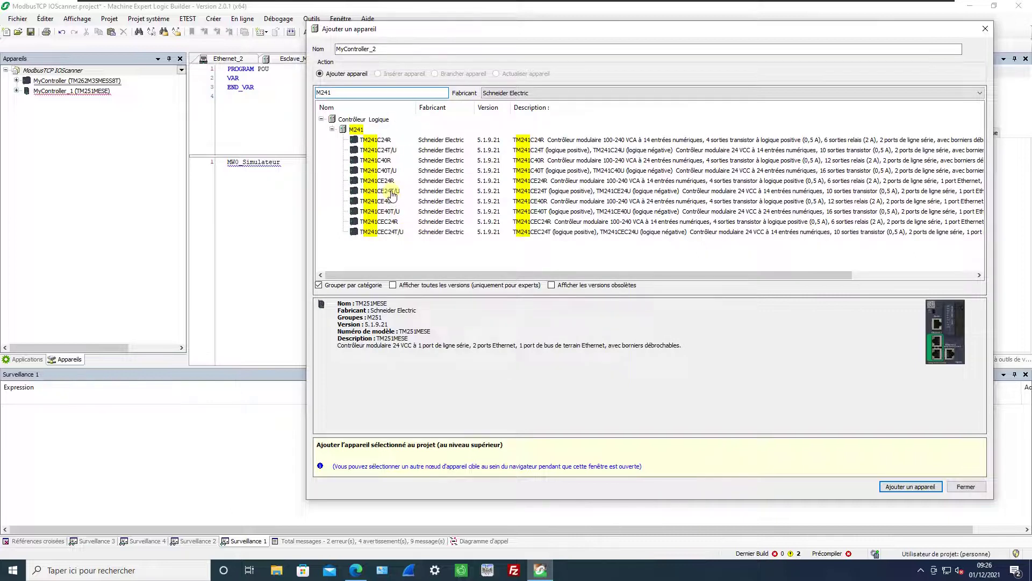
double_click(430, 192)
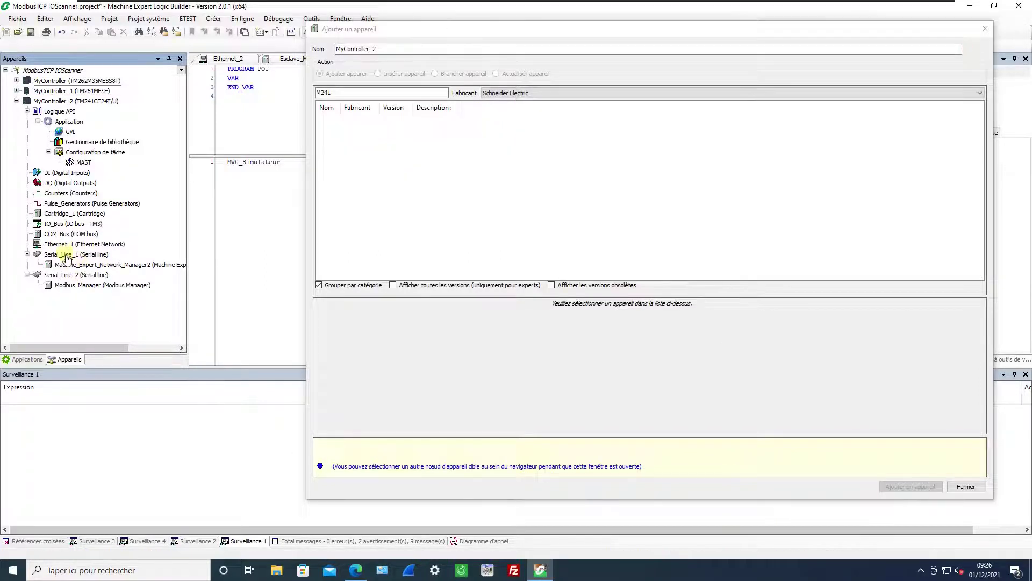
- Add a Gestionnaire Ethernet Industriel to the TM241's Ethernet_1 port
left_click(67, 245)
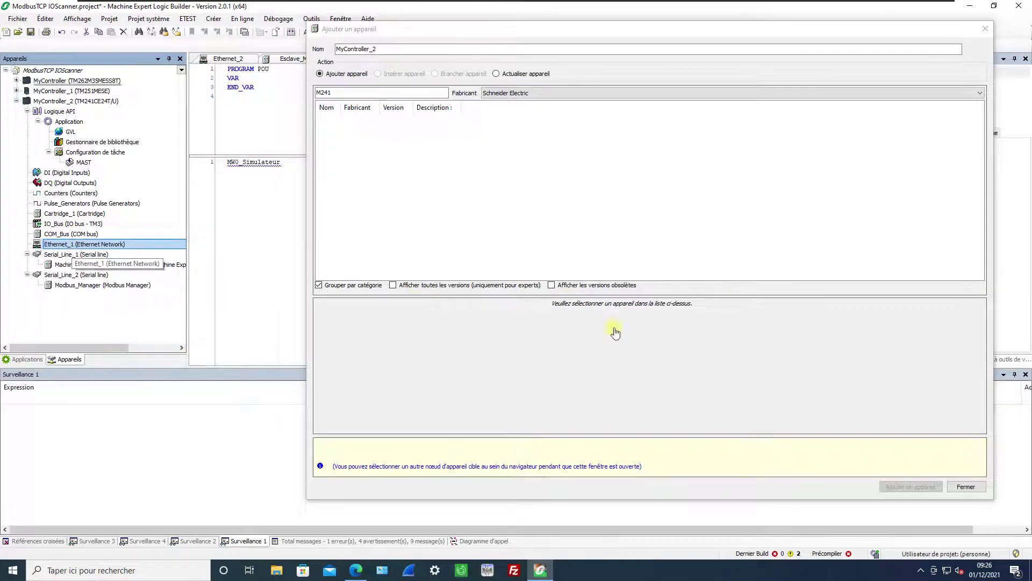
left_click(966, 487)
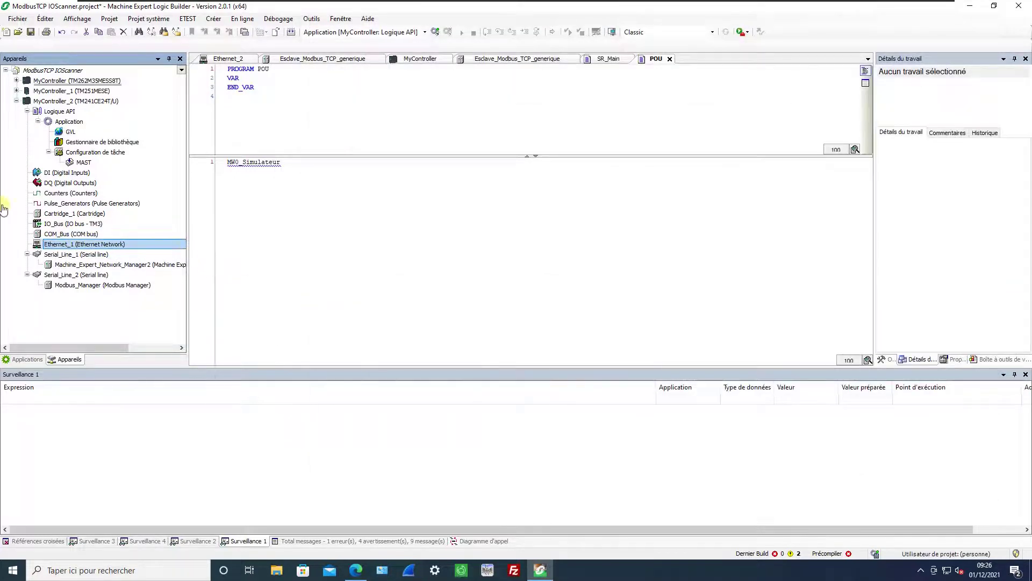
right_click(57, 245)
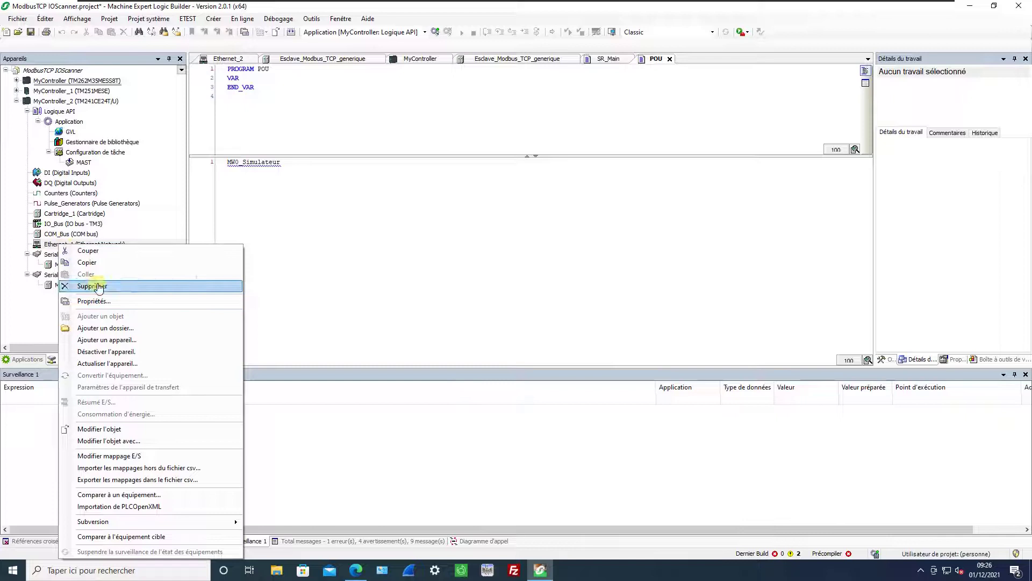
left_click(100, 340)
left_click(392, 130)
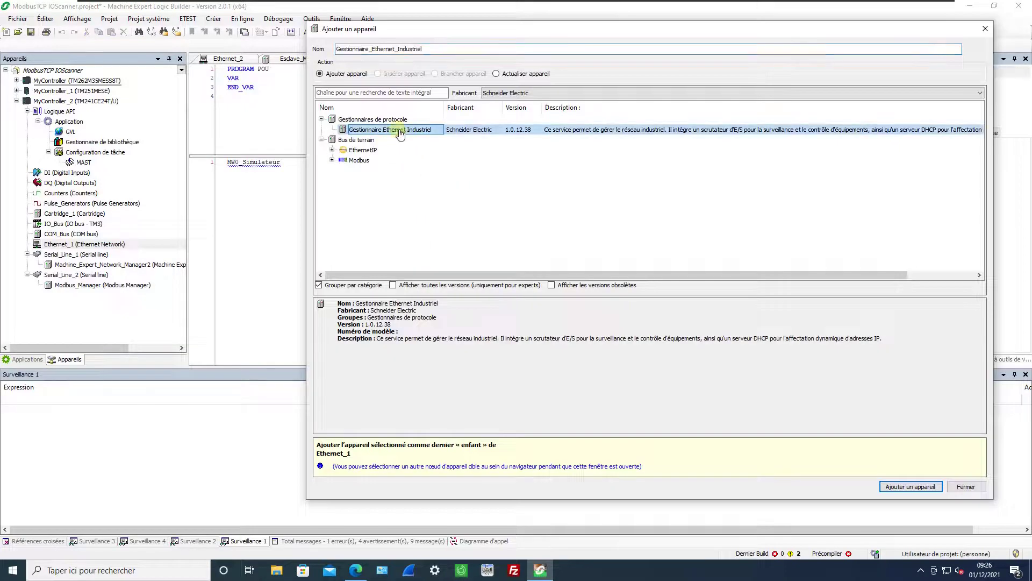
left_click(914, 486)
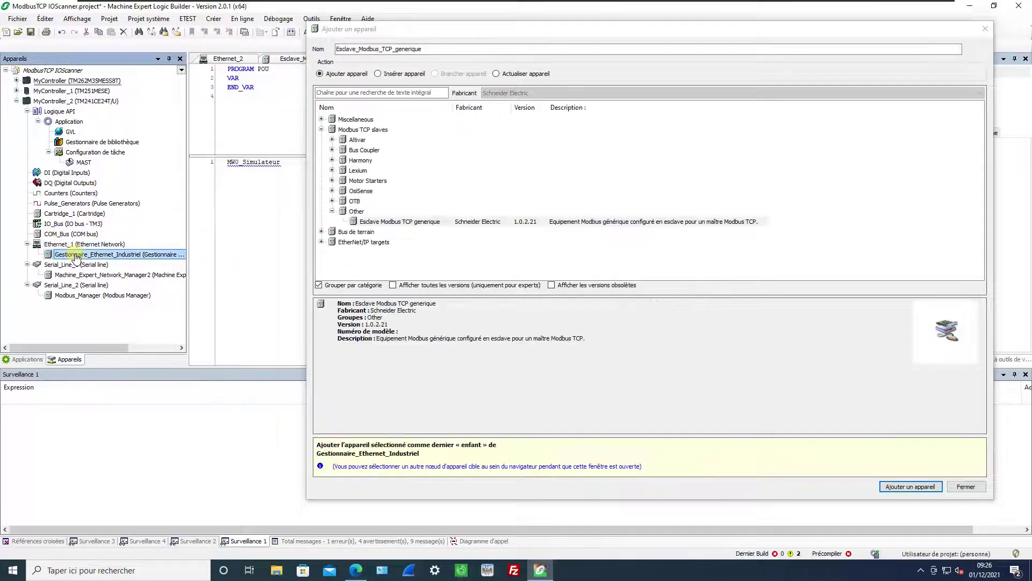
- Add an Esclave Modbus TCP generique under the TM241's Gestionnaire_Ethernet_Industriel and display its Modbus TCP channel configuration
left_click(364, 221)
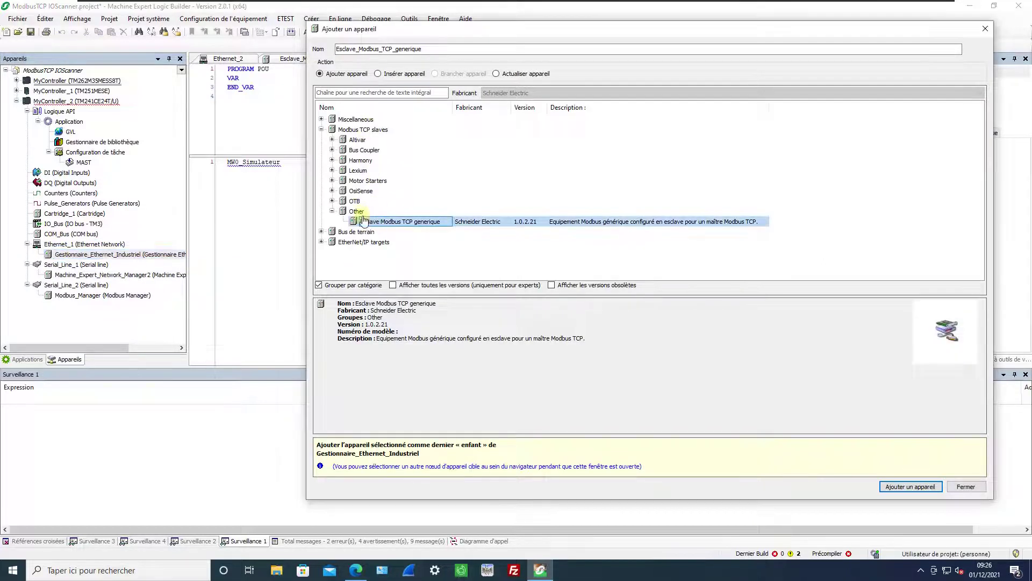
left_click(910, 487)
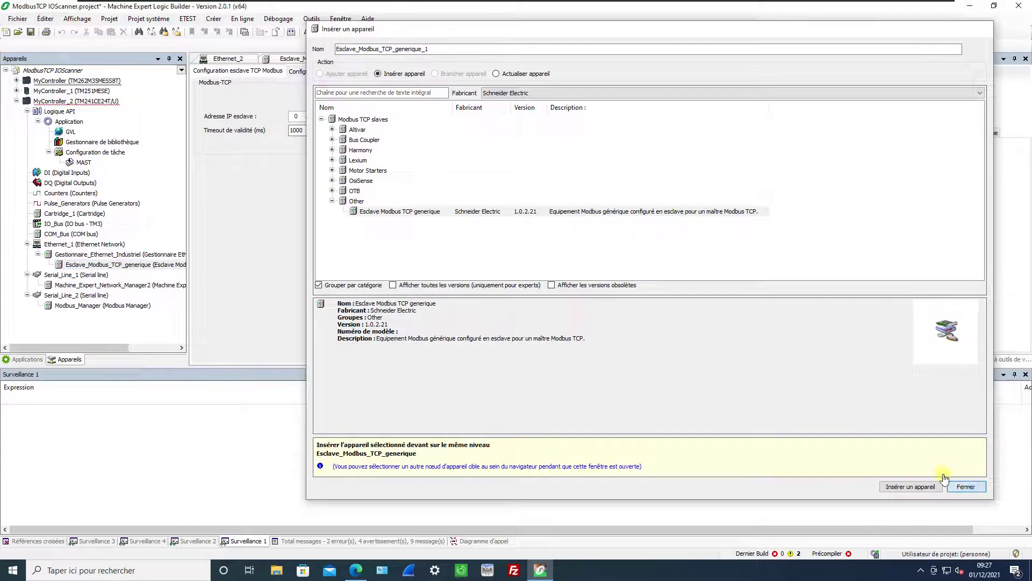
left_click(966, 487)
left_click(323, 72)
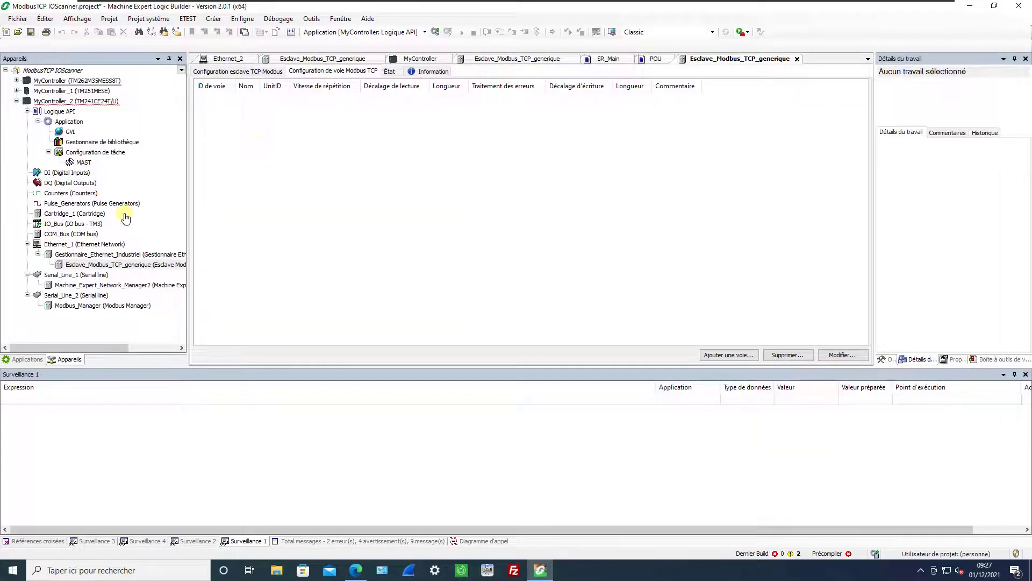
left_click(78, 203)
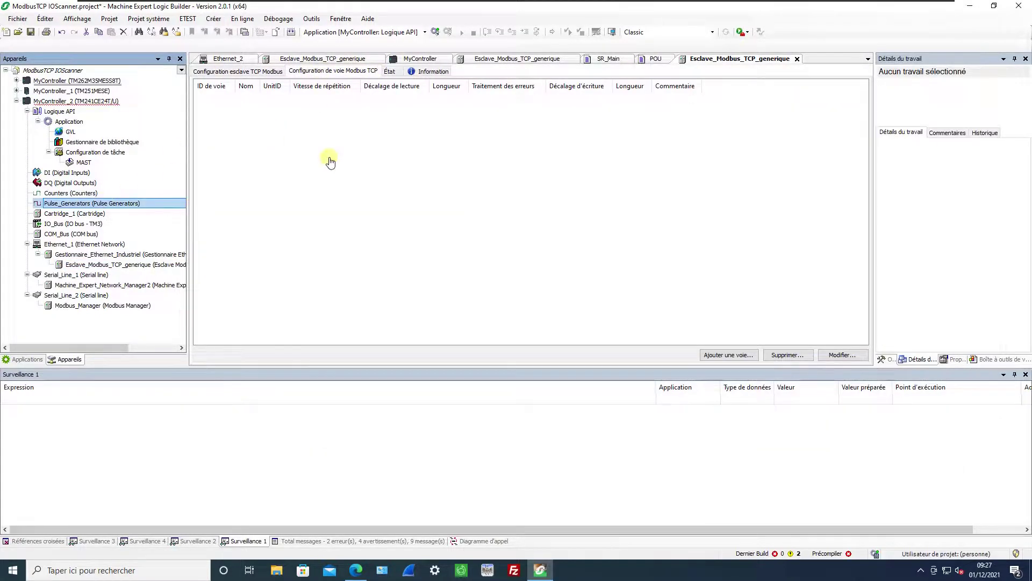